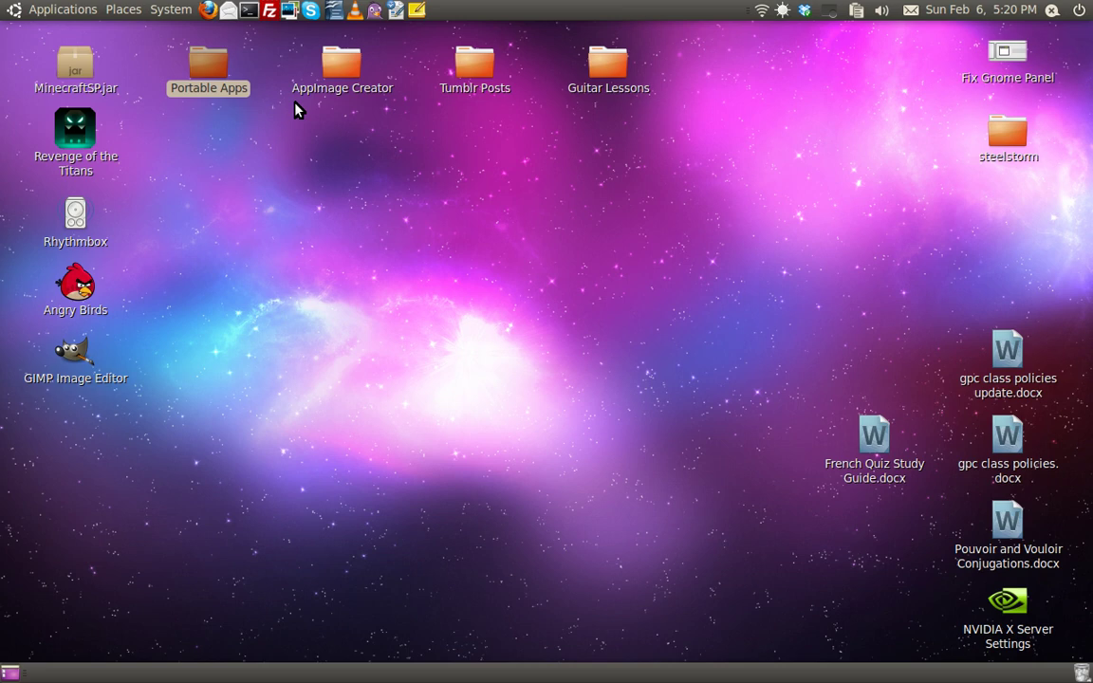
# - Close the Portable Apps folder, look over the five tools in AppImage Creator, then close it
pyautogui.doubleClick(217, 77)
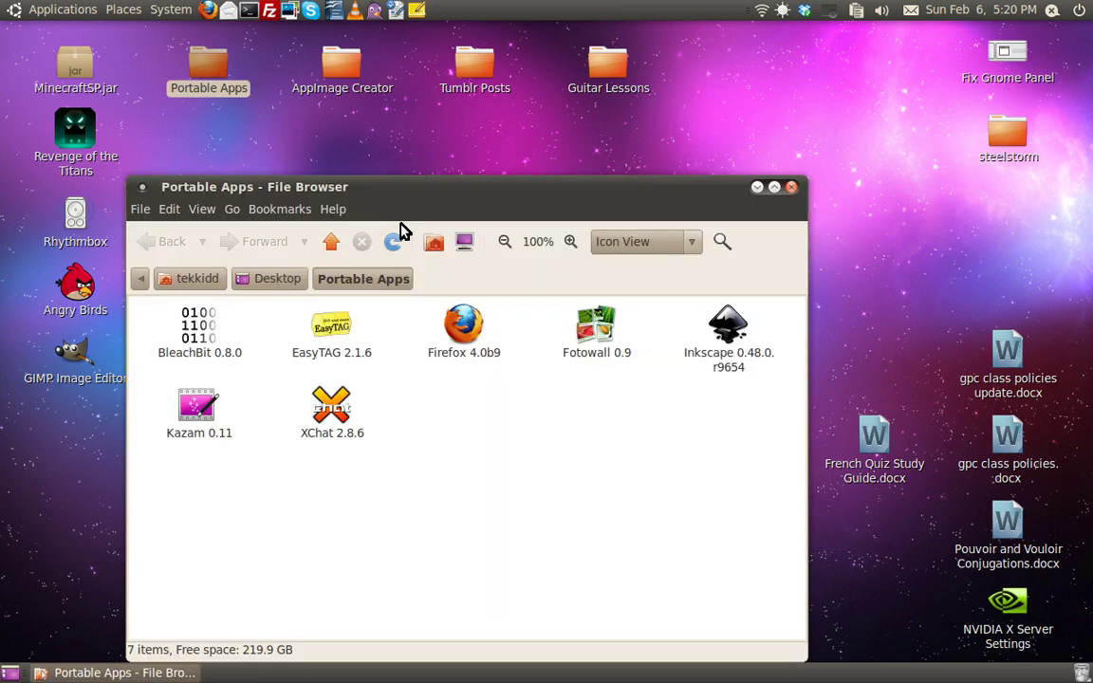
pyautogui.click(757, 188)
pyautogui.doubleClick(337, 74)
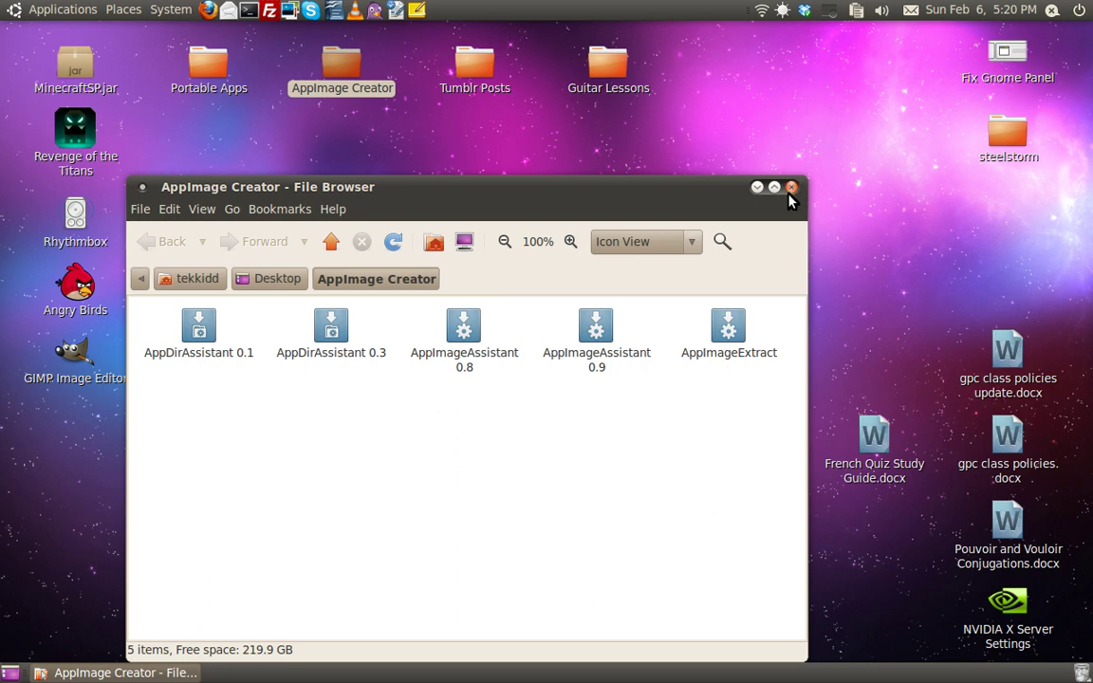
pyautogui.click(791, 186)
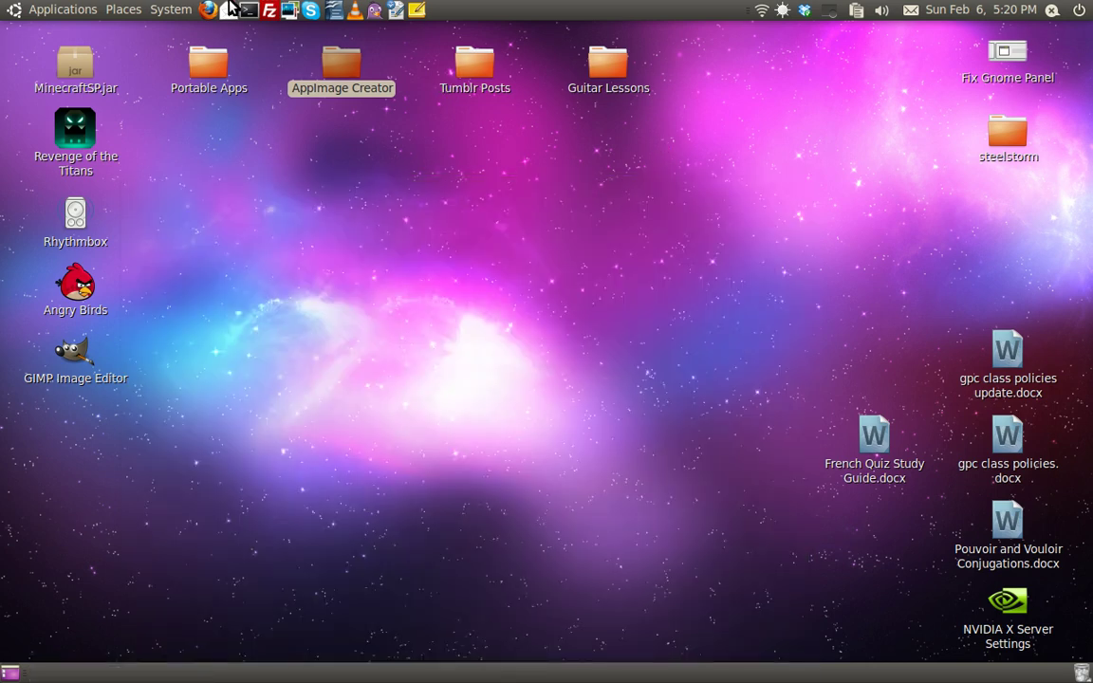
# - Load the Portable Linux Apps bookmark in Firefox, scroll to the AppImageAssistant and AppDirAssistant downloads, then minimise
pyautogui.click(208, 10)
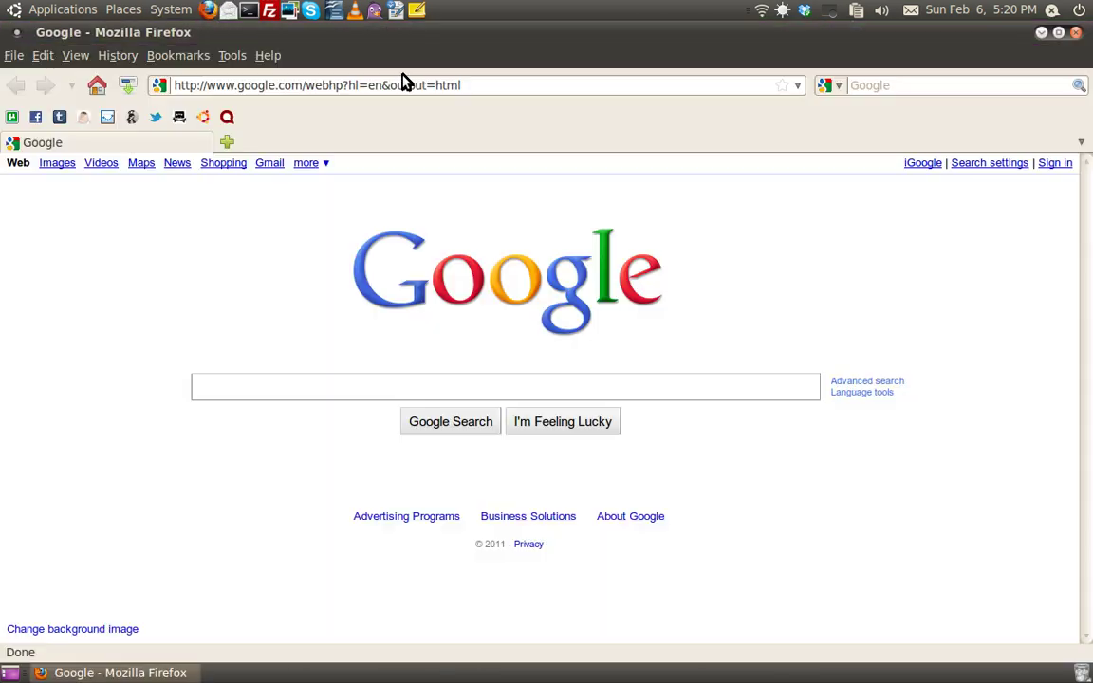
pyautogui.click(171, 57)
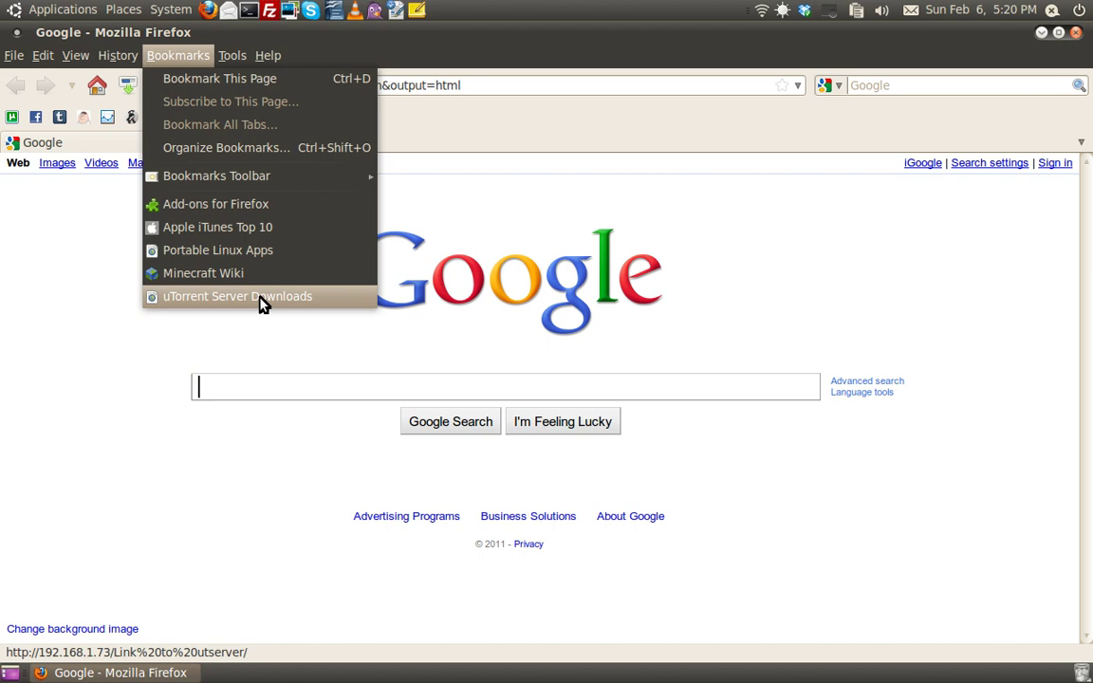
pyautogui.click(285, 253)
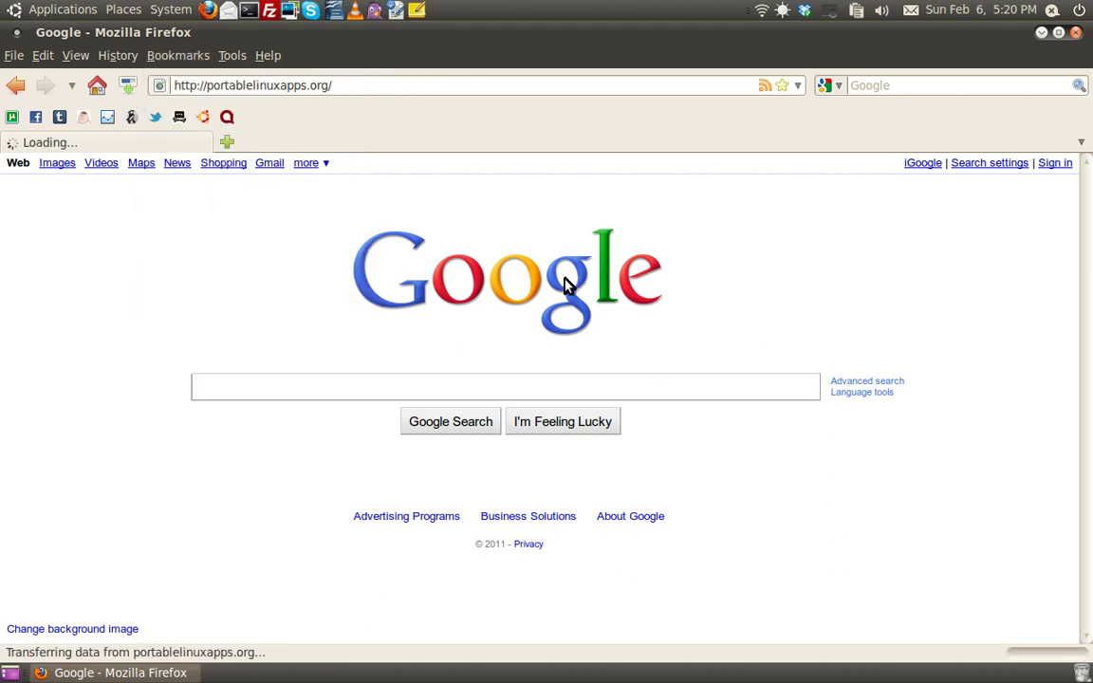
pyautogui.scroll(-5, 399, 353)
pyautogui.scroll(-20, 398, 353)
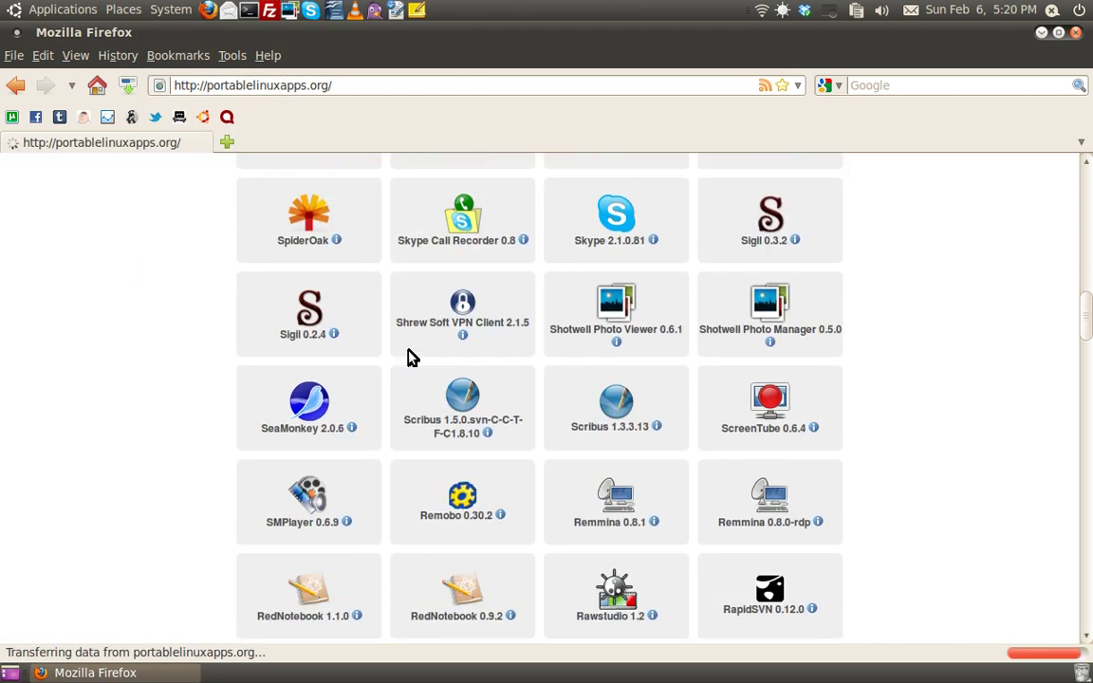
pyautogui.scroll(-20, 427, 380)
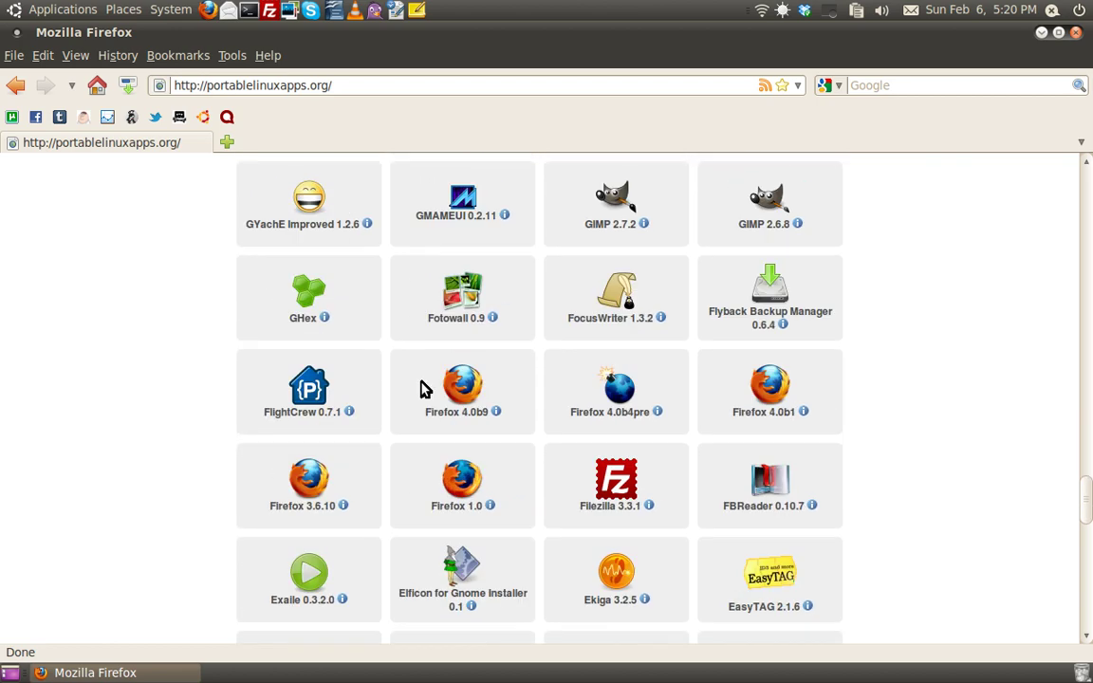
pyautogui.scroll(-10, 940, 503)
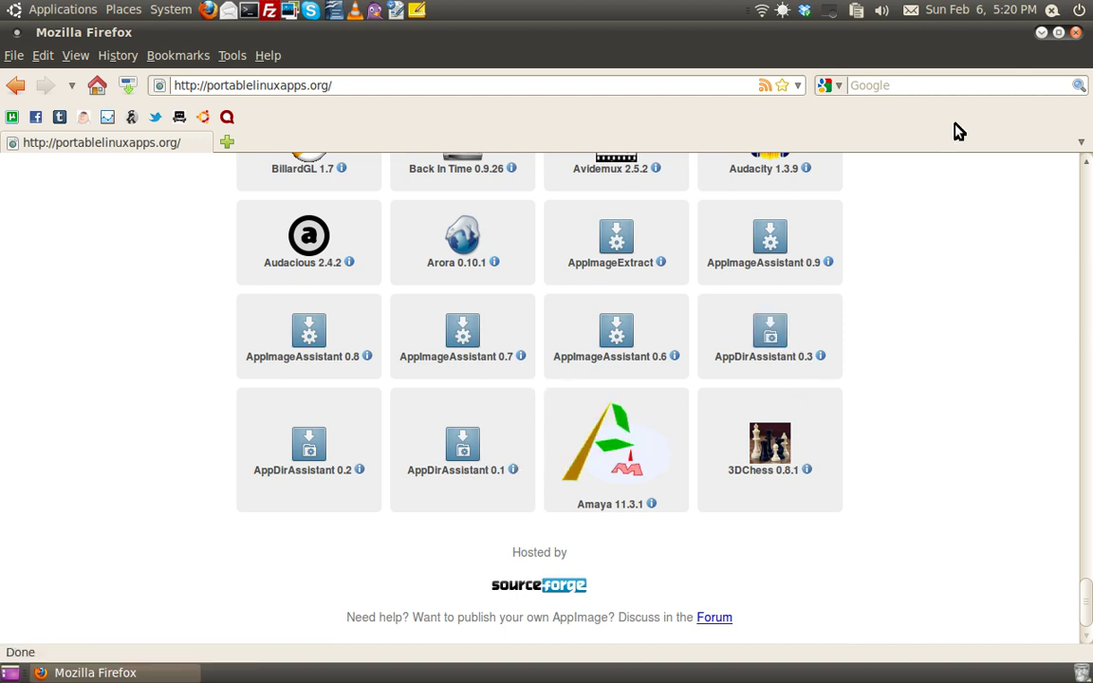
pyautogui.click(1044, 32)
# - Close Firefox from its taskbar entry
pyautogui.rightClick(5, 672)
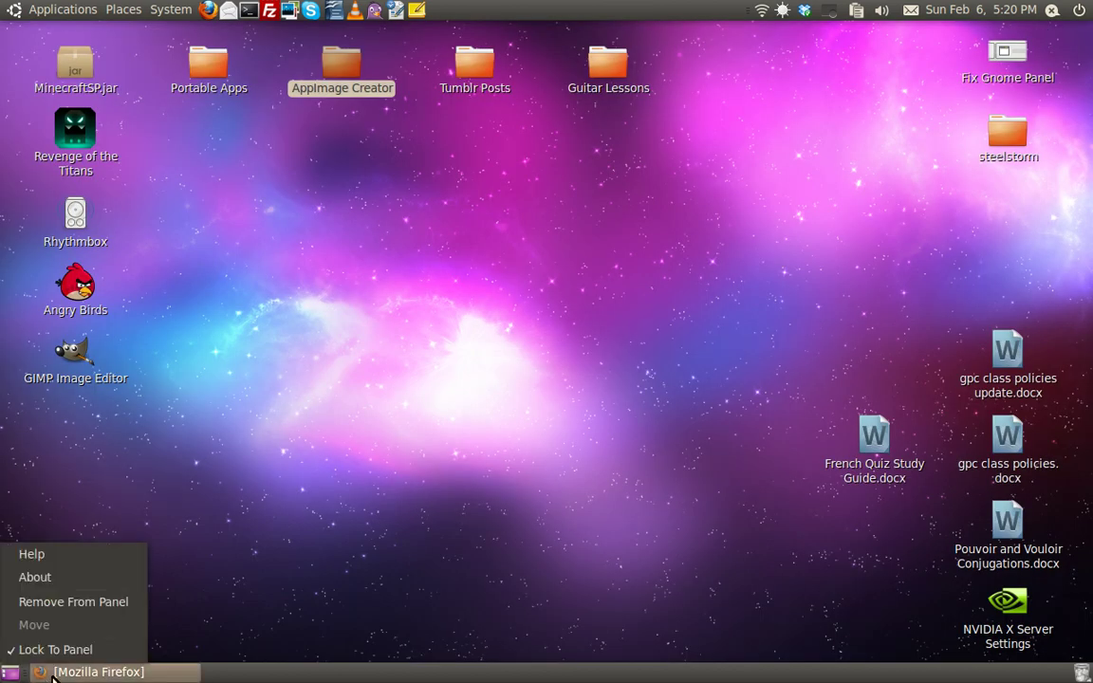
pyautogui.click(389, 588)
pyautogui.rightClick(181, 674)
pyautogui.click(166, 651)
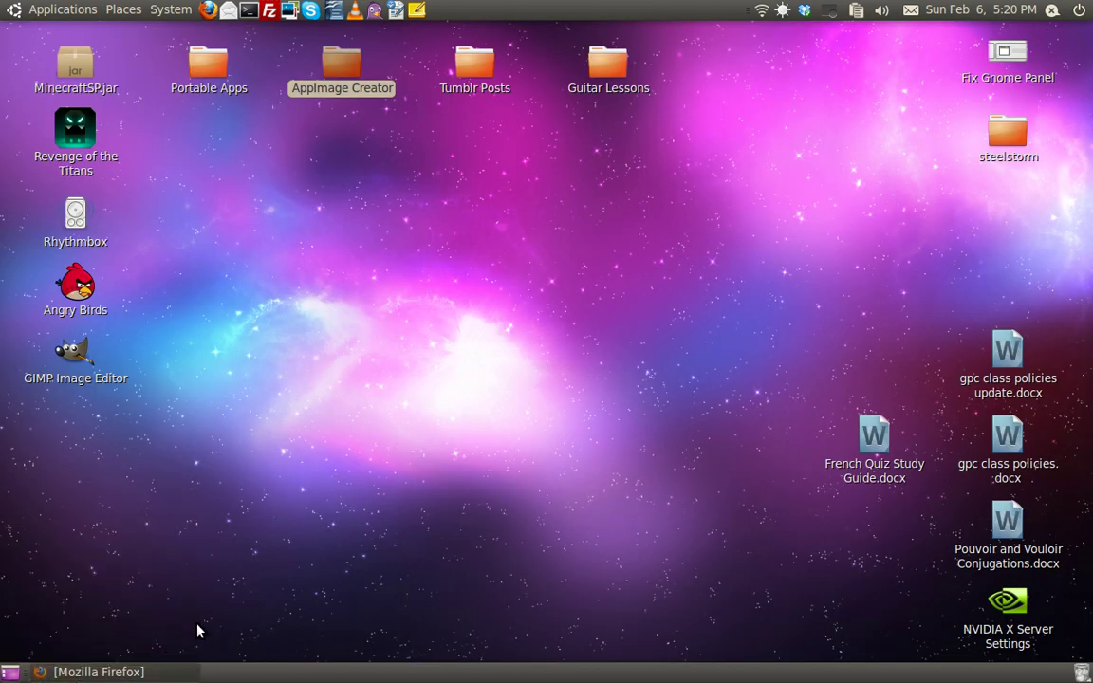
# - Drag AppDirAssistant 0.3 and AppImageAssistant 0.9 from AppImage Creator onto the desktop
pyautogui.doubleClick(321, 74)
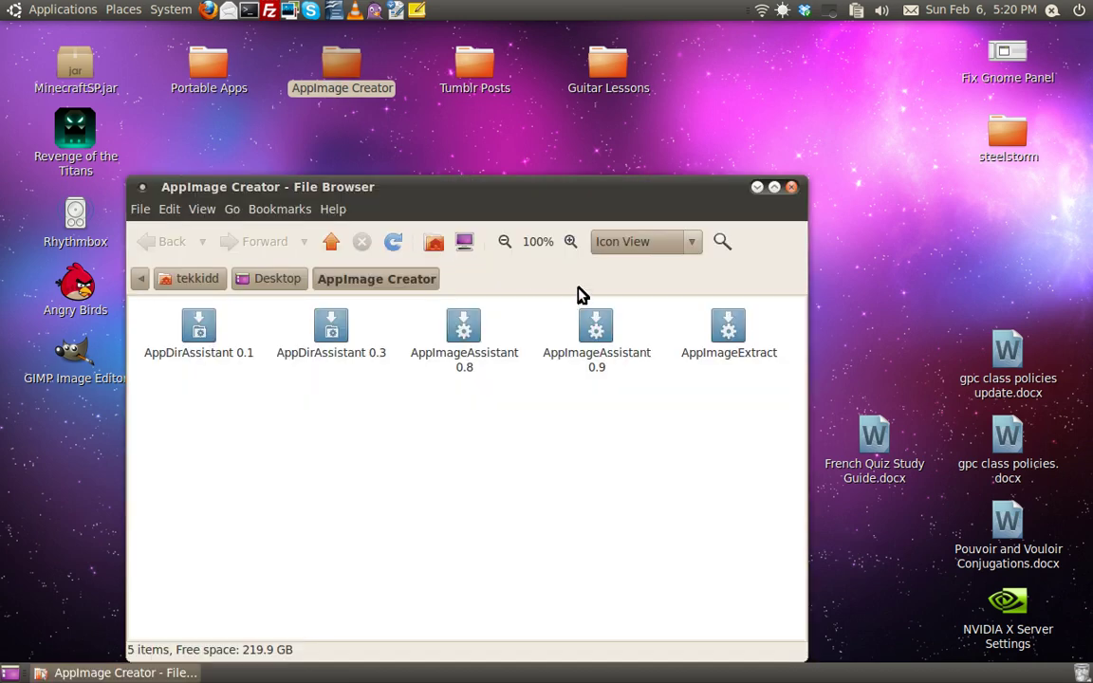
pyautogui.moveTo(333, 337); pyautogui.dragTo(864, 185)
pyautogui.moveTo(464, 327); pyautogui.dragTo(290, 489)
pyautogui.click(792, 187)
pyautogui.keyDown('ctrl'); pyautogui.click(854, 190); pyautogui.keyUp('ctrl')
pyautogui.click(456, 479)
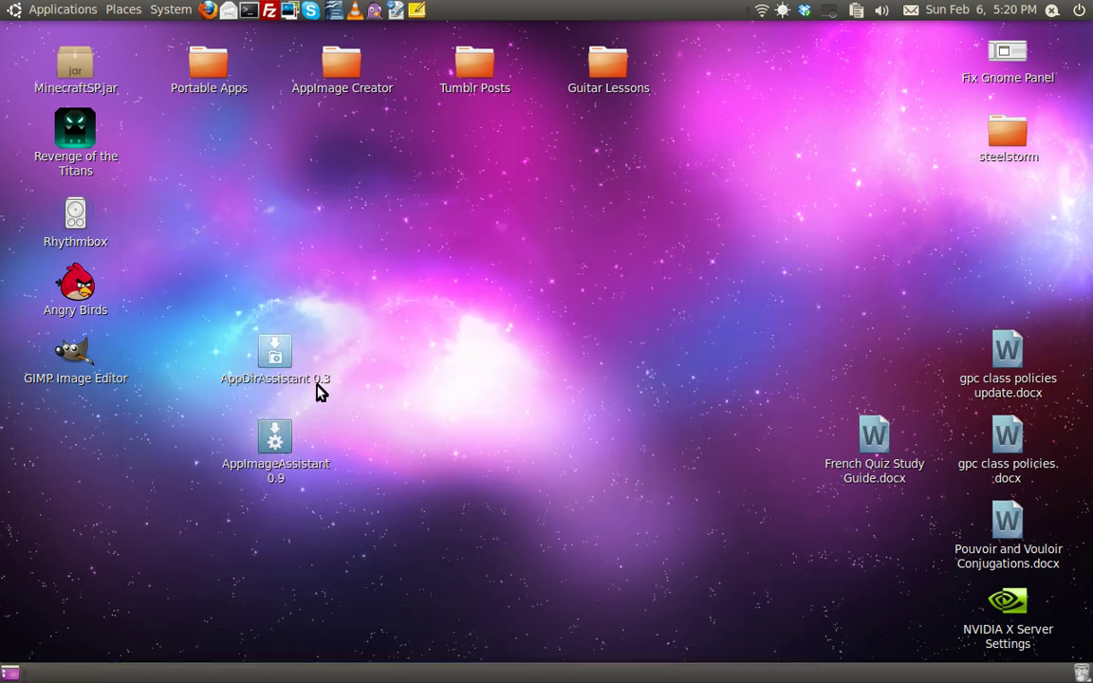
# - Launch AppDirAssistant 0.3, centre it, and advance past the welcome and warning pages to prescanning
pyautogui.doubleClick(284, 373)
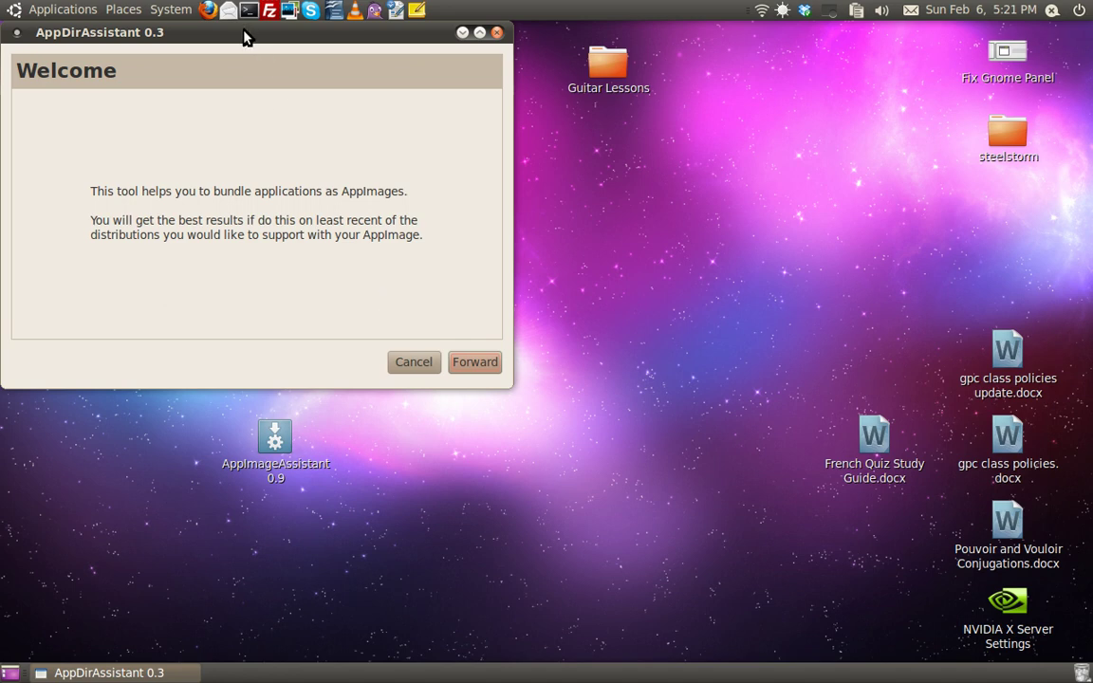
pyautogui.moveTo(244, 34); pyautogui.dragTo(486, 195)
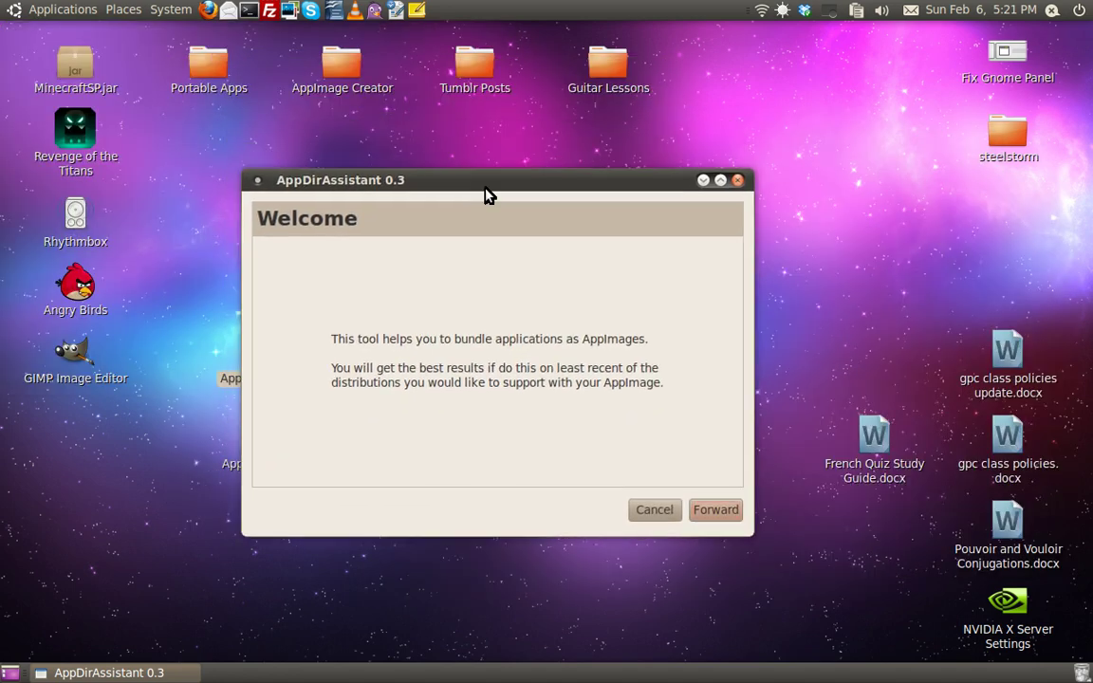
pyautogui.click(715, 513)
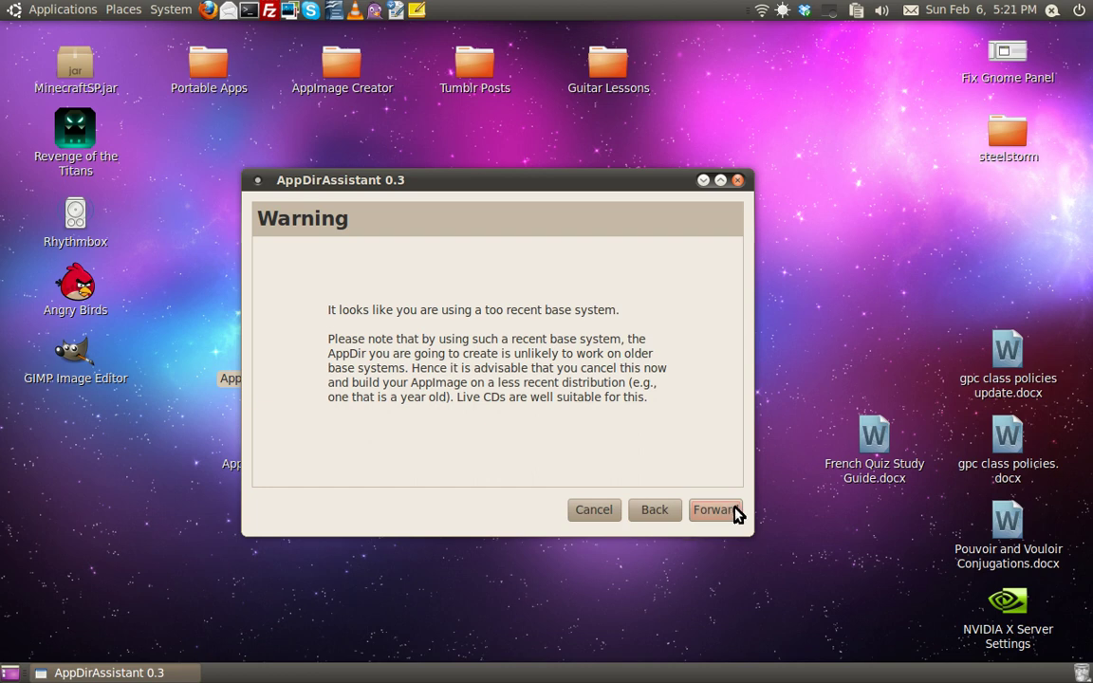
pyautogui.click(714, 510)
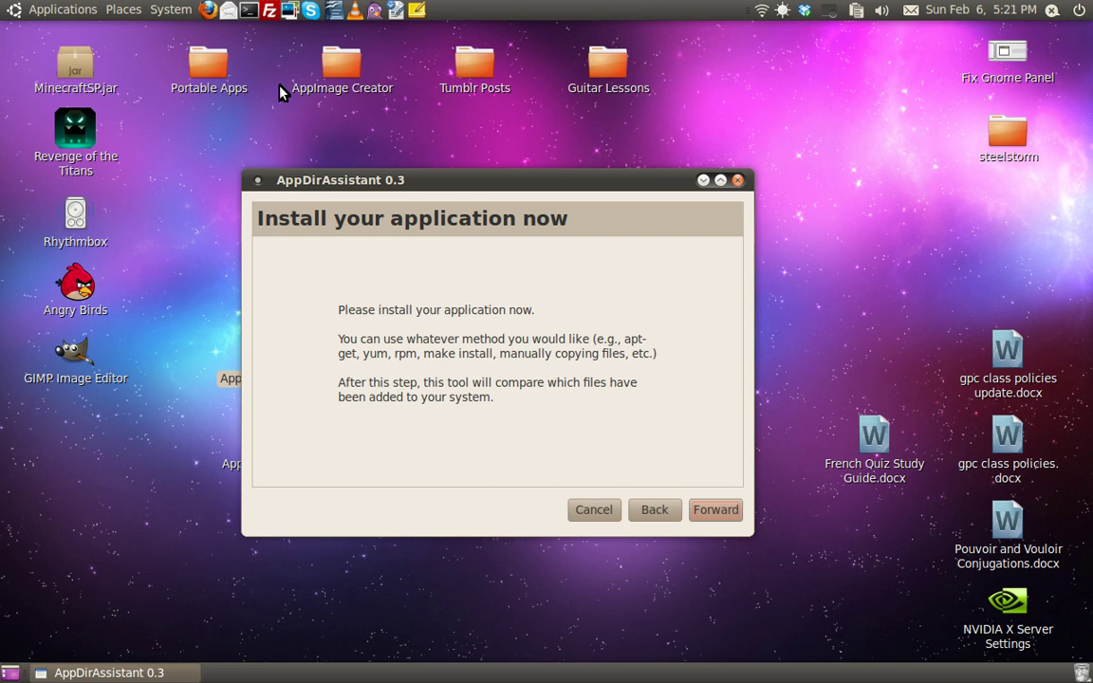
pyautogui.click(17, 7)
# - Search Ubuntu Software Center for 'leafpad' and open Leafpad's details page
pyautogui.click(98, 259)
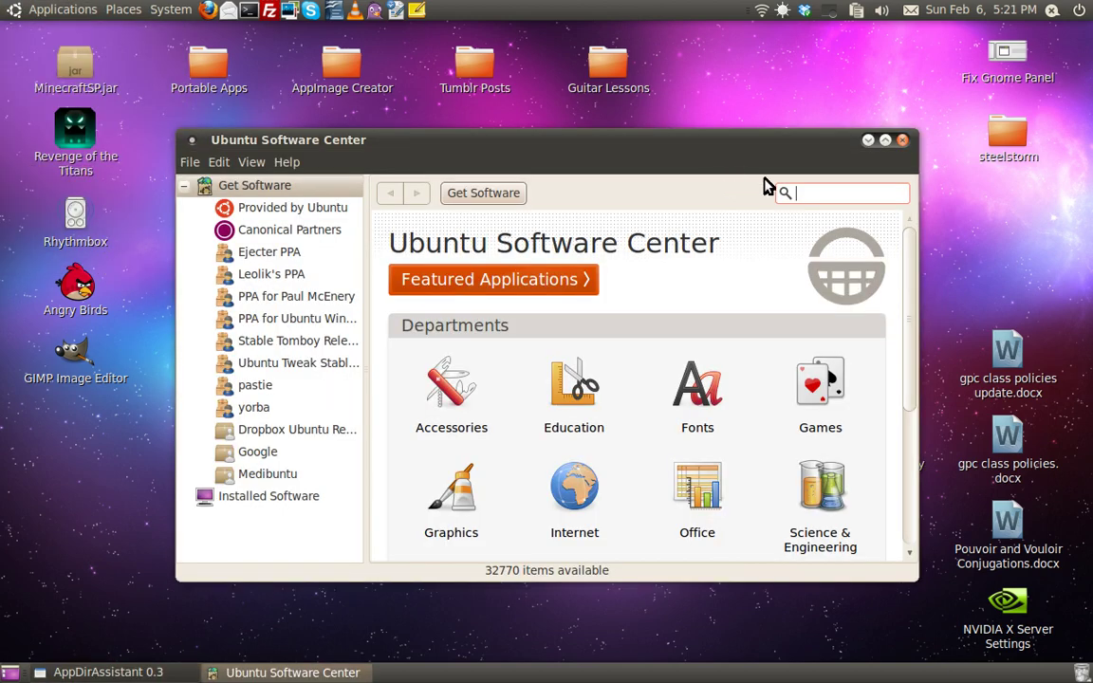
pyautogui.click(812, 190)
pyautogui.write('l')
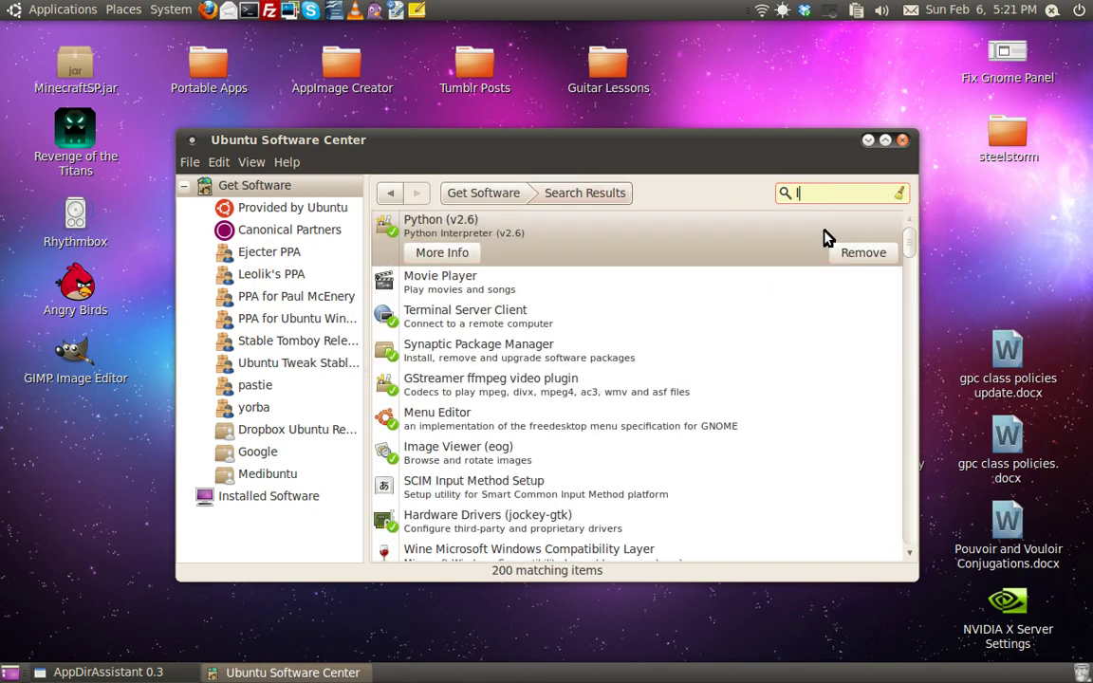
pyautogui.write('eafpad')
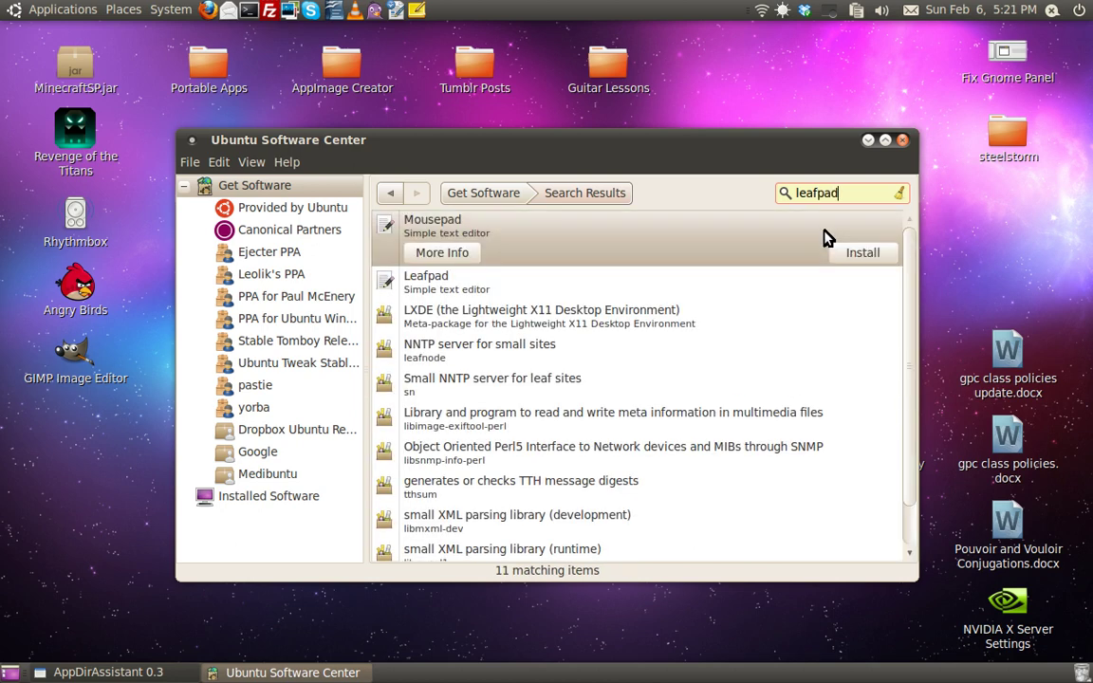
pyautogui.doubleClick(531, 299)
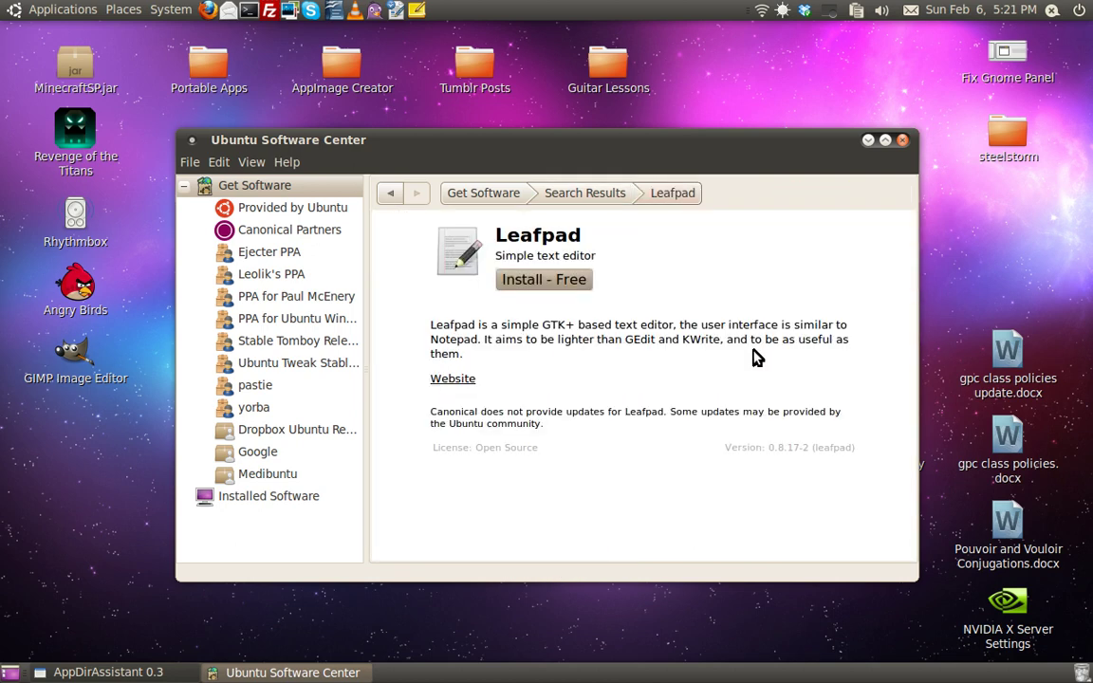
# - Install Leafpad, authenticating with the account password, then minimise the Software Center
pyautogui.click(520, 281)
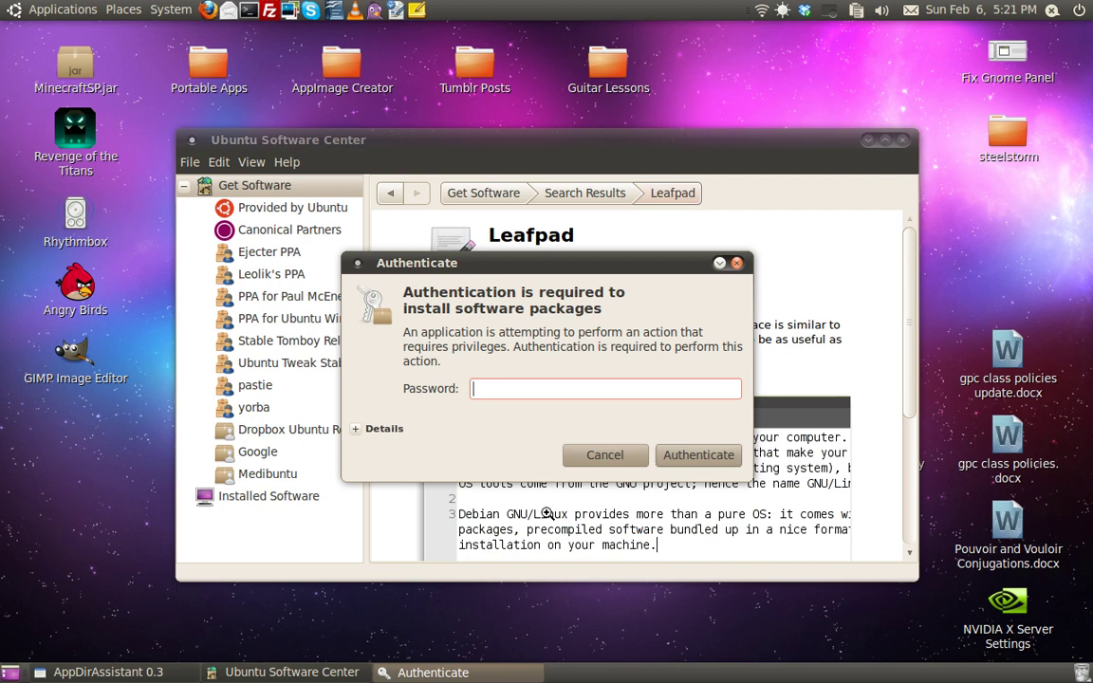
pyautogui.write('******')
pyautogui.click(699, 455)
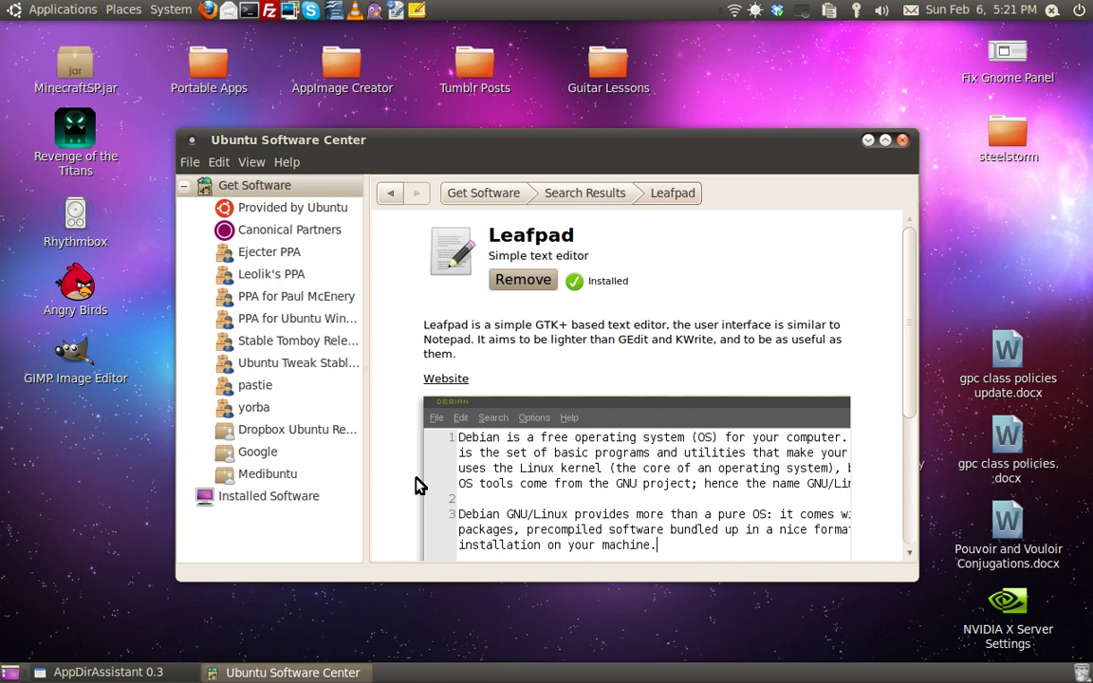
pyautogui.click(868, 140)
# - Let AppDirAssistant profile Leafpad, close the launched Leafpad window, and close the finished wizard
pyautogui.click(705, 512)
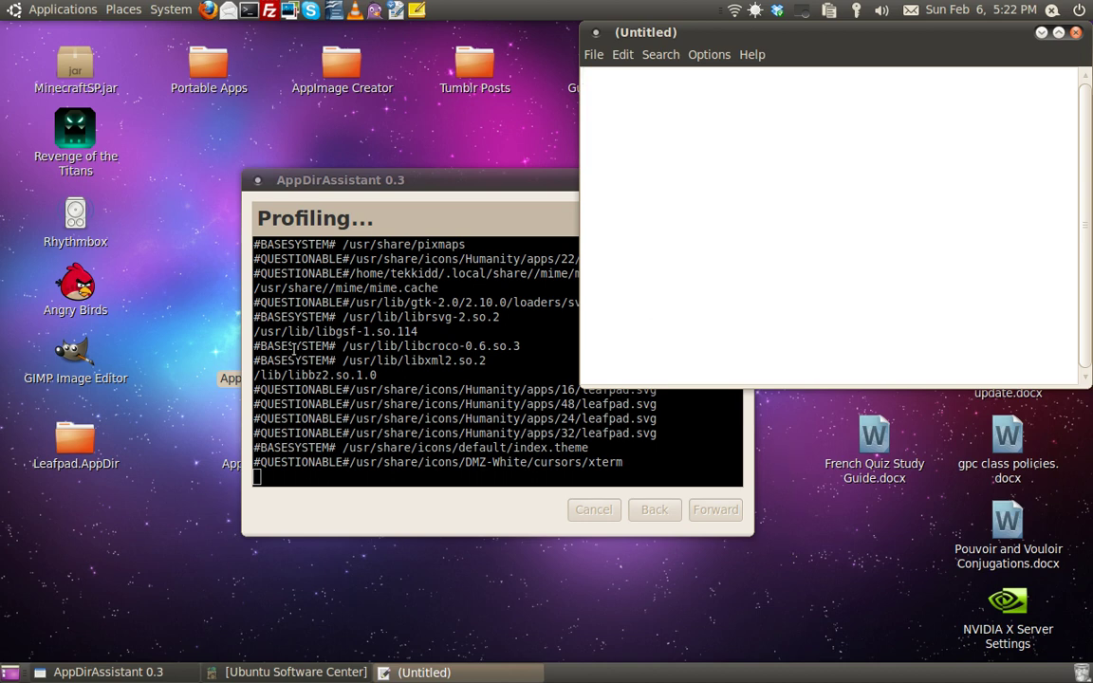
pyautogui.moveTo(469, 178); pyautogui.dragTo(446, 195)
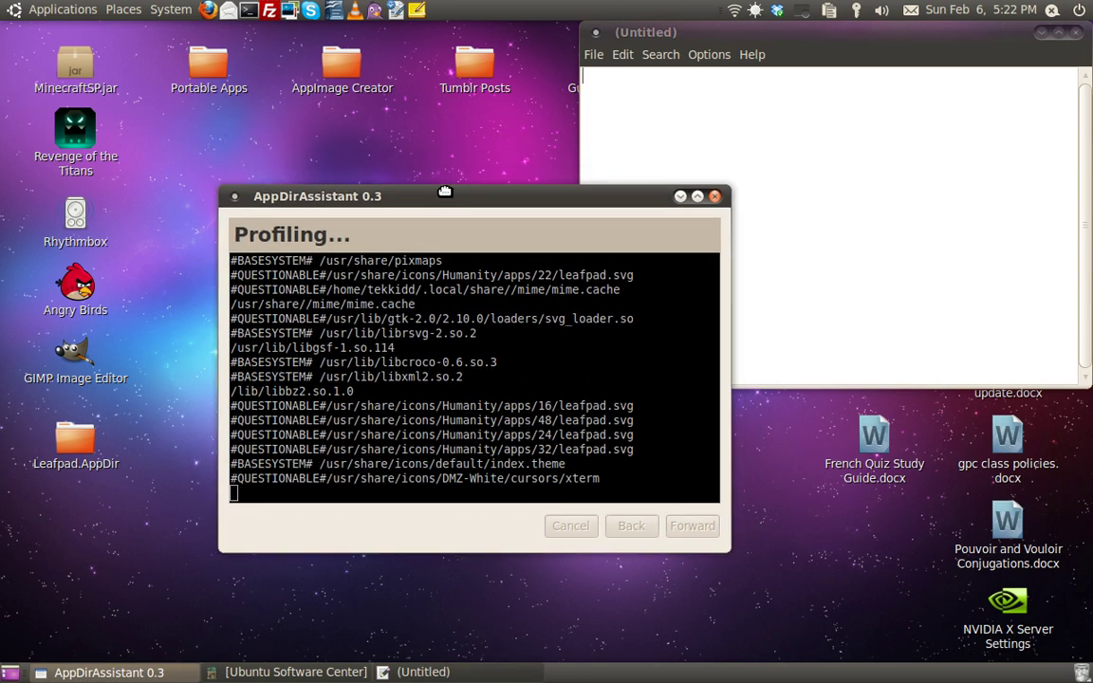
pyautogui.click(758, 38)
pyautogui.moveTo(835, 49); pyautogui.dragTo(484, 197)
pyautogui.click(715, 179)
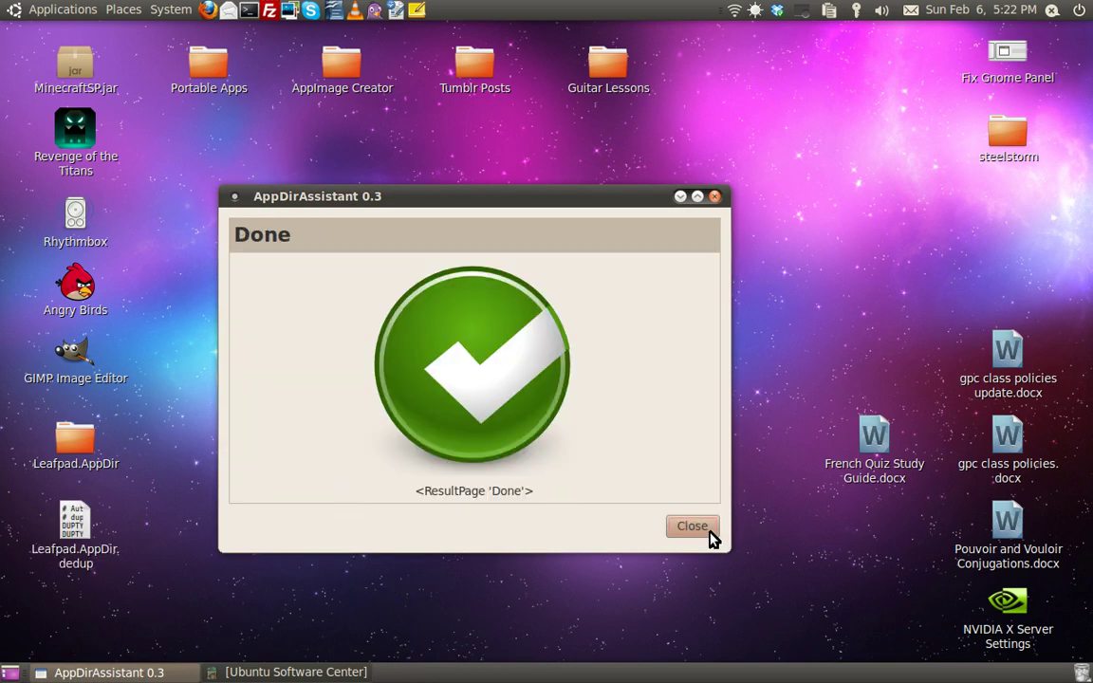
pyautogui.click(711, 536)
# - Remove Leafpad in Software Center using the account password, then close the Software Center
pyautogui.click(190, 672)
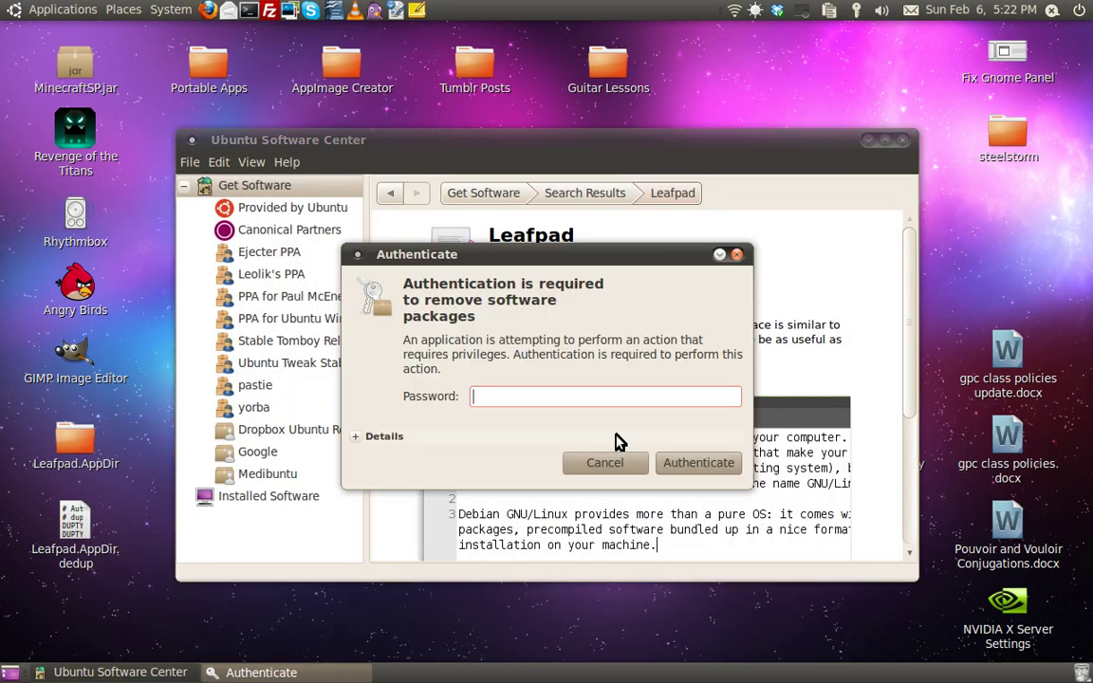
pyautogui.write('********')
pyautogui.press('Return')
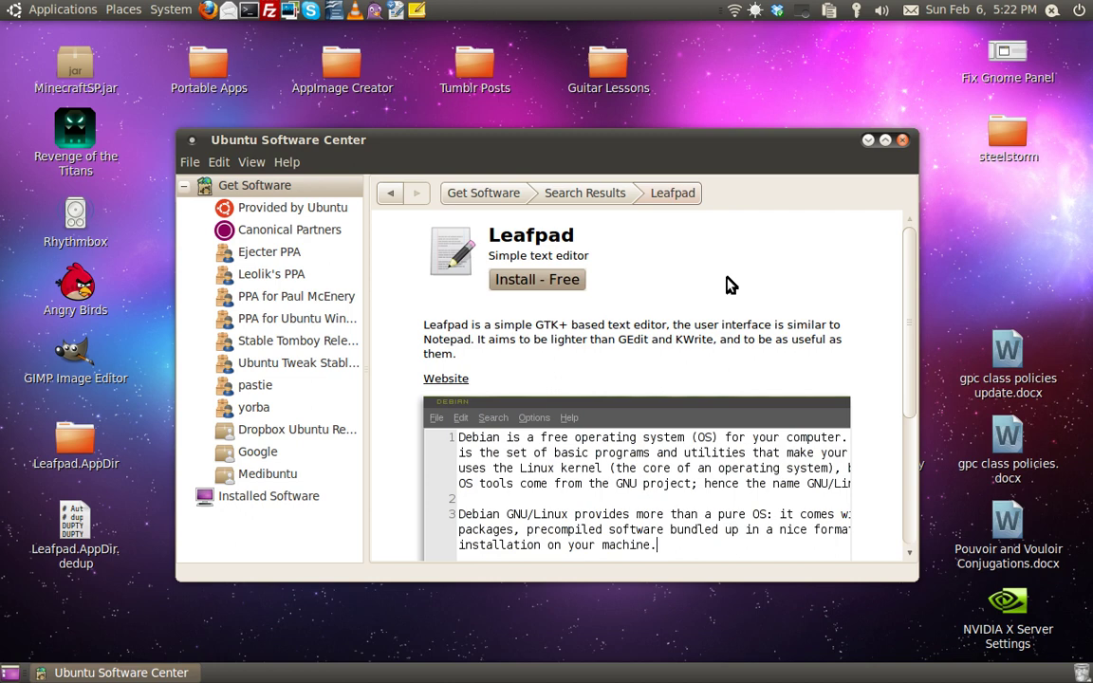
pyautogui.click(902, 141)
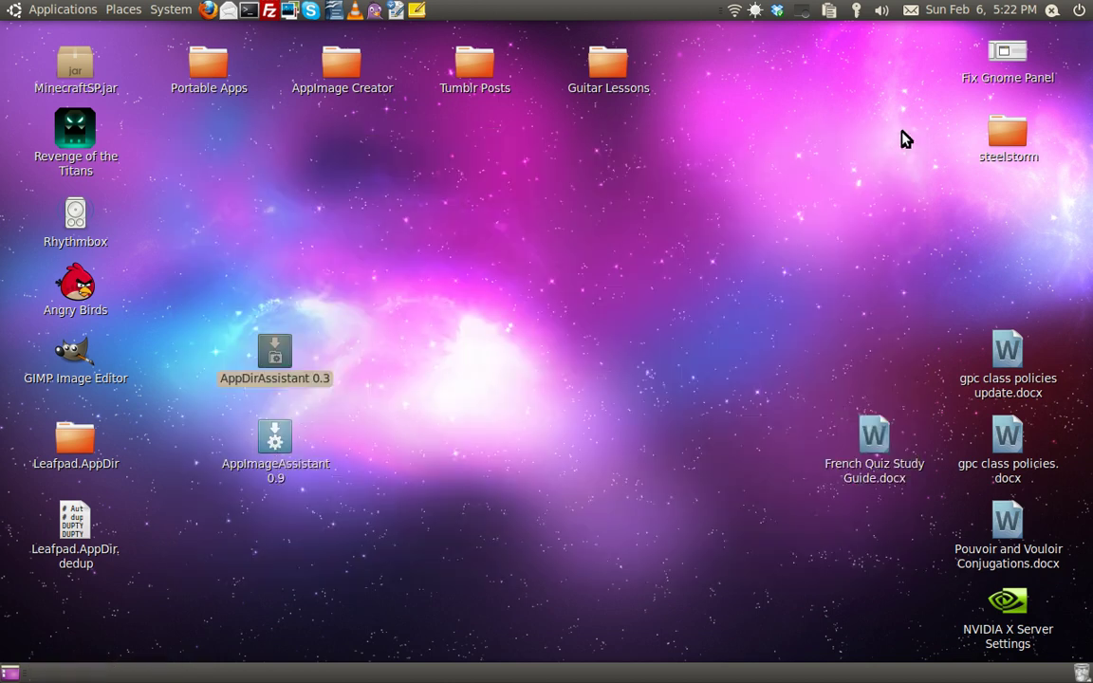
# - Run Leafpad.AppDir's AppRun, type and erase 'hello world', and close Leafpad without saving
pyautogui.doubleClick(82, 460)
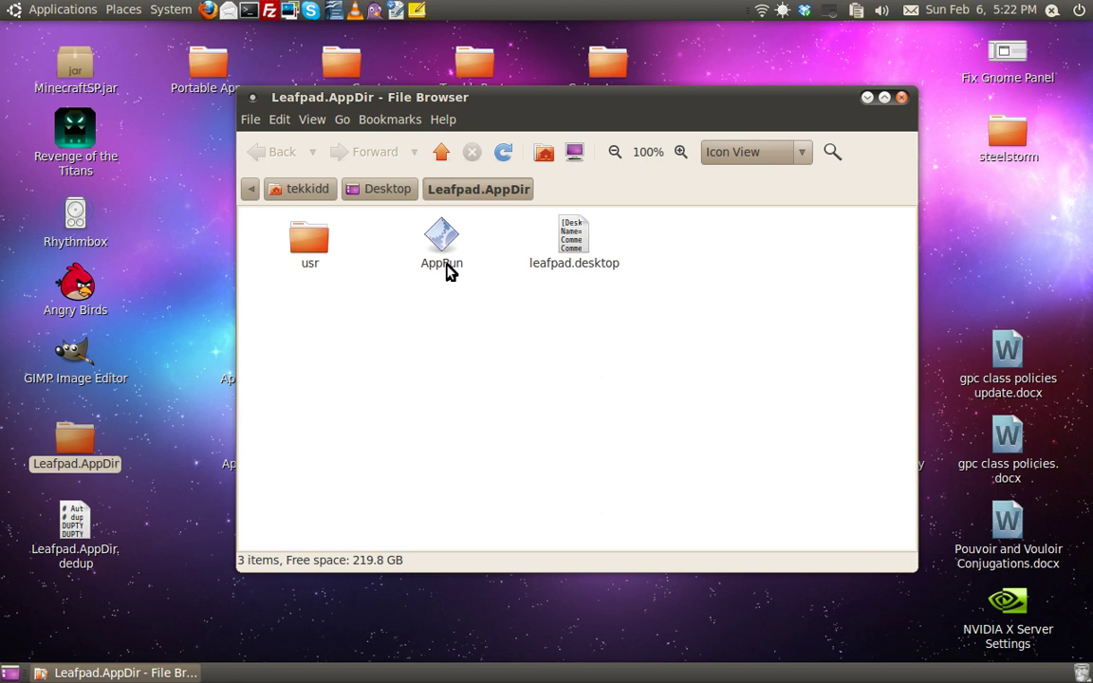
pyautogui.doubleClick(446, 266)
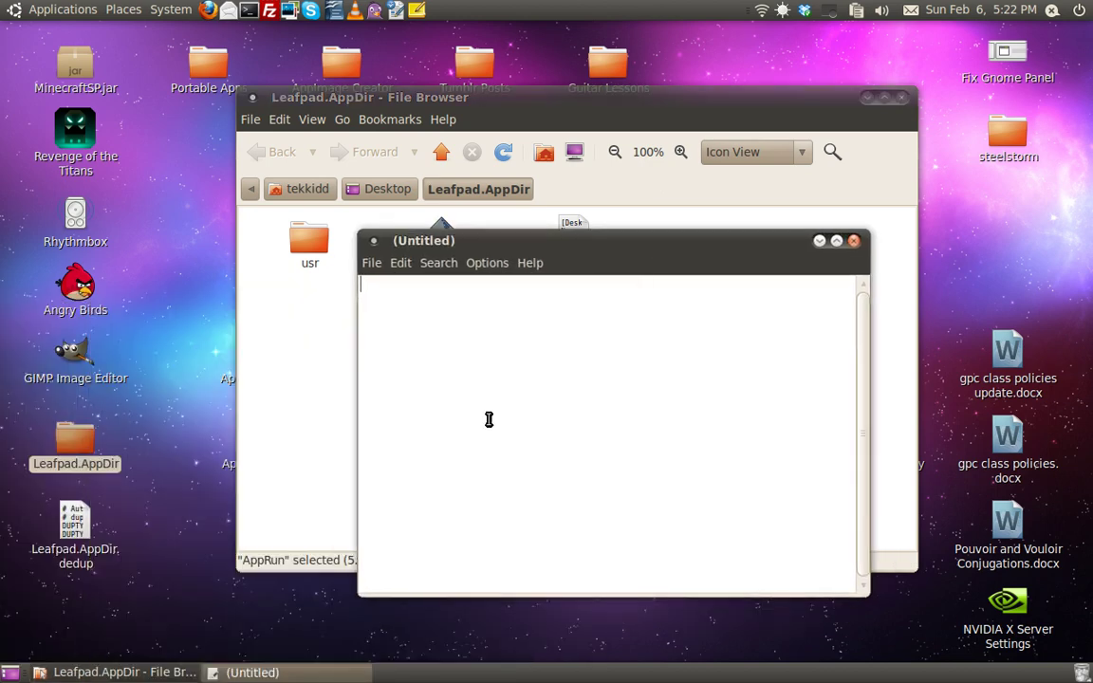
pyautogui.write('hello w')
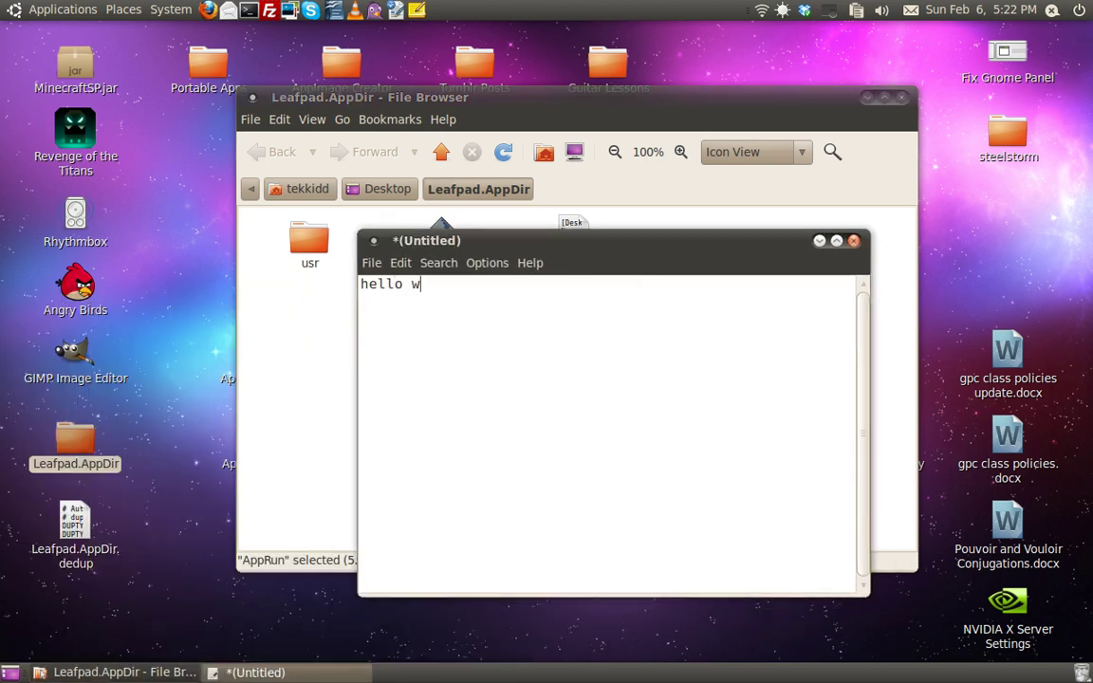
pyautogui.write('orld')
pyautogui.press('BackSpace')
pyautogui.press('BackSpace')
pyautogui.press('BackSpace')
pyautogui.press('BackSpace')
pyautogui.press('BackSpace')
pyautogui.press('BackSpace')
pyautogui.press('BackSpace')
pyautogui.press('BackSpace')
pyautogui.press('BackSpace')
pyautogui.press('BackSpace')
pyautogui.click(854, 241)
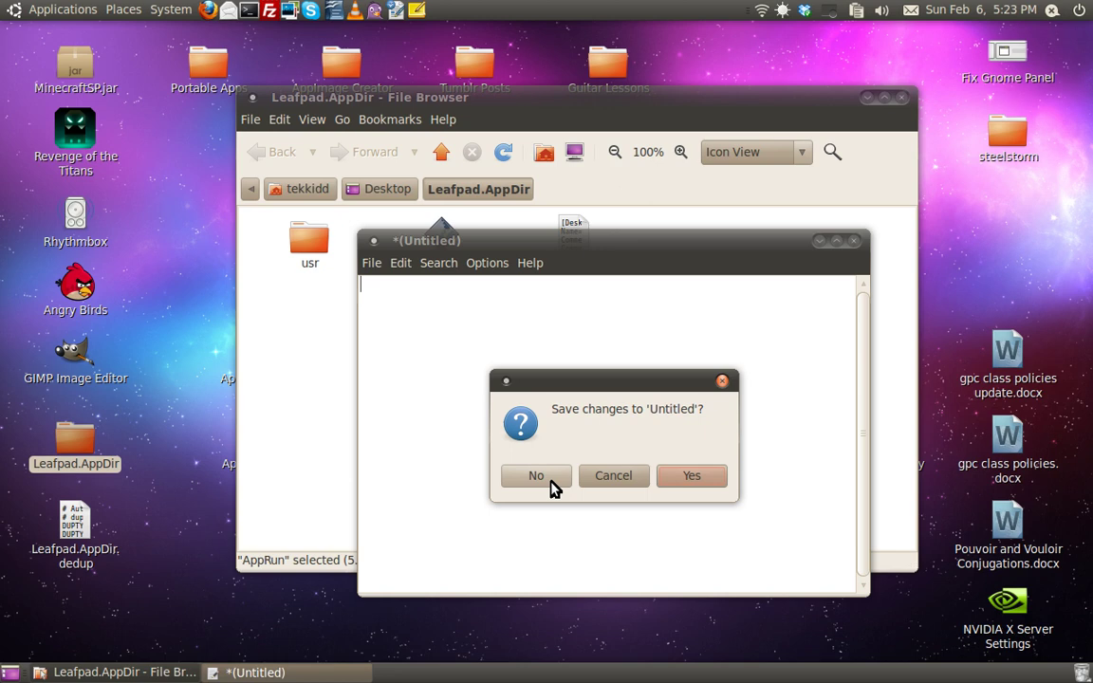
pyautogui.click(554, 482)
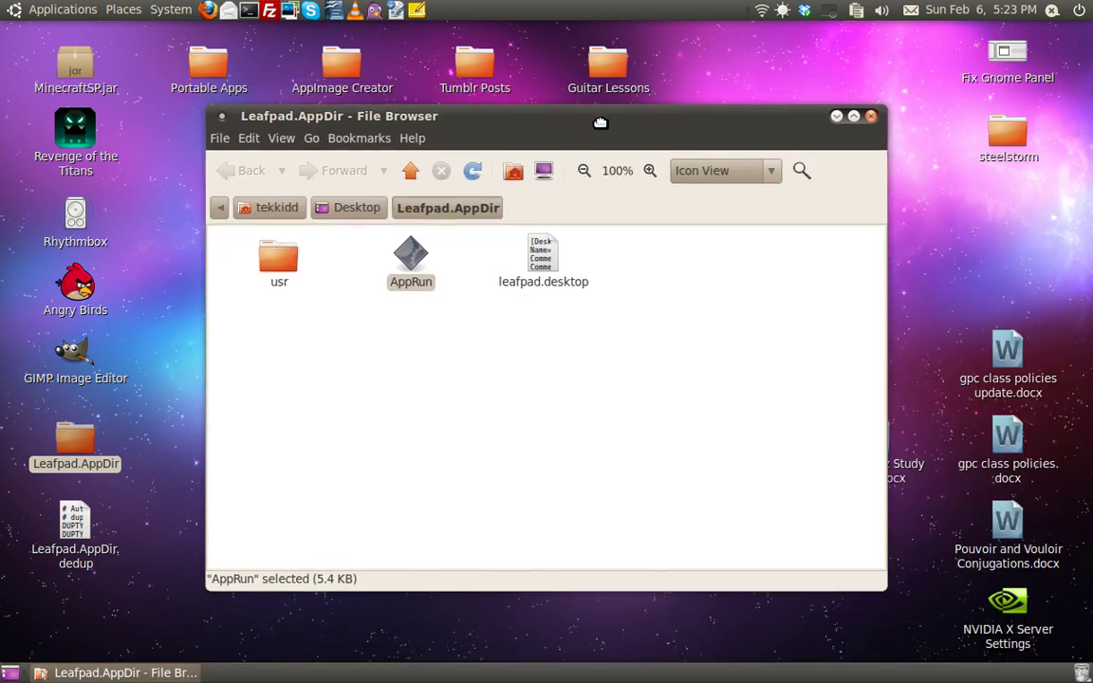
# - Browse Leafpad.AppDir down to usr/share/icons/hicolor/32x32/apps
pyautogui.doubleClick(282, 249)
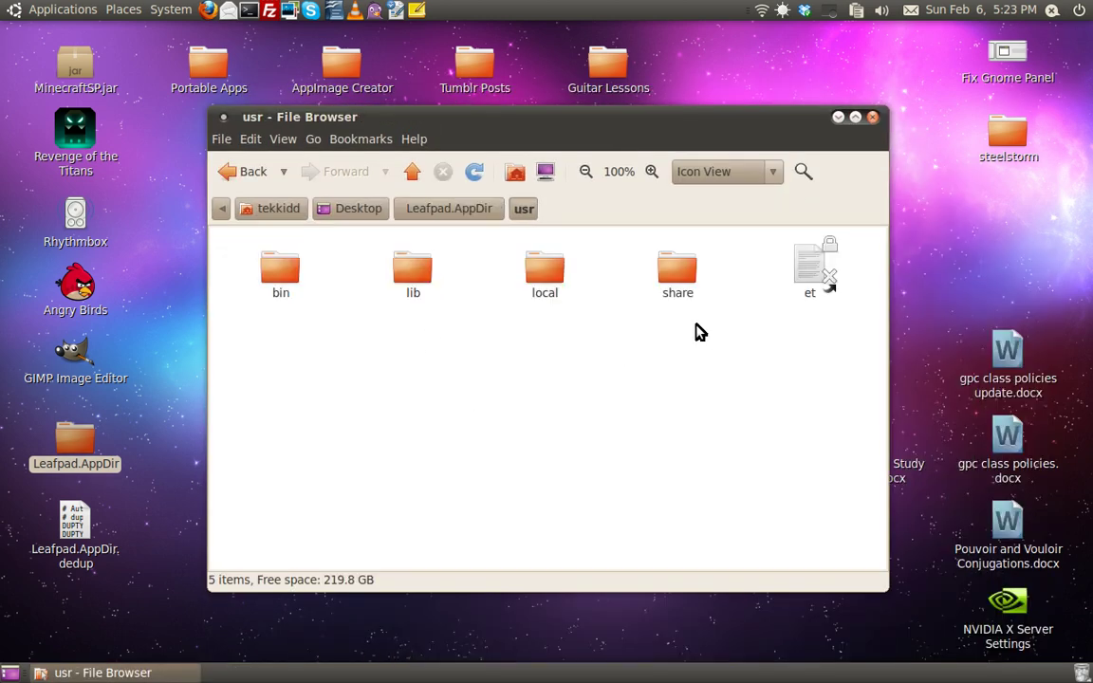
pyautogui.doubleClick(674, 289)
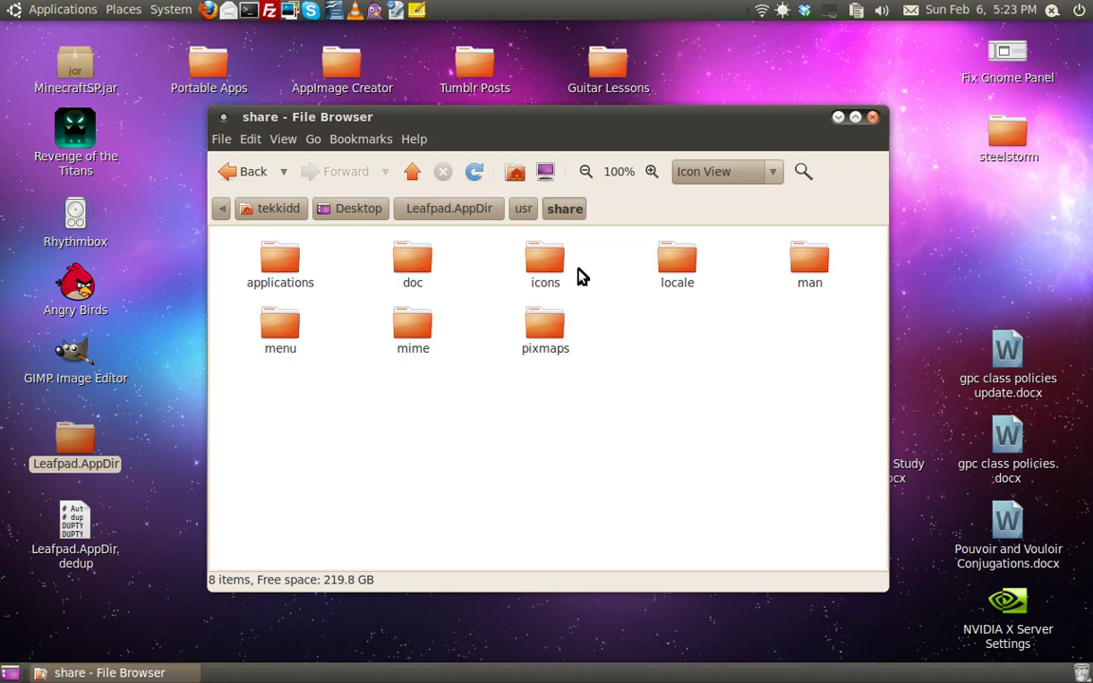
pyautogui.click(471, 211)
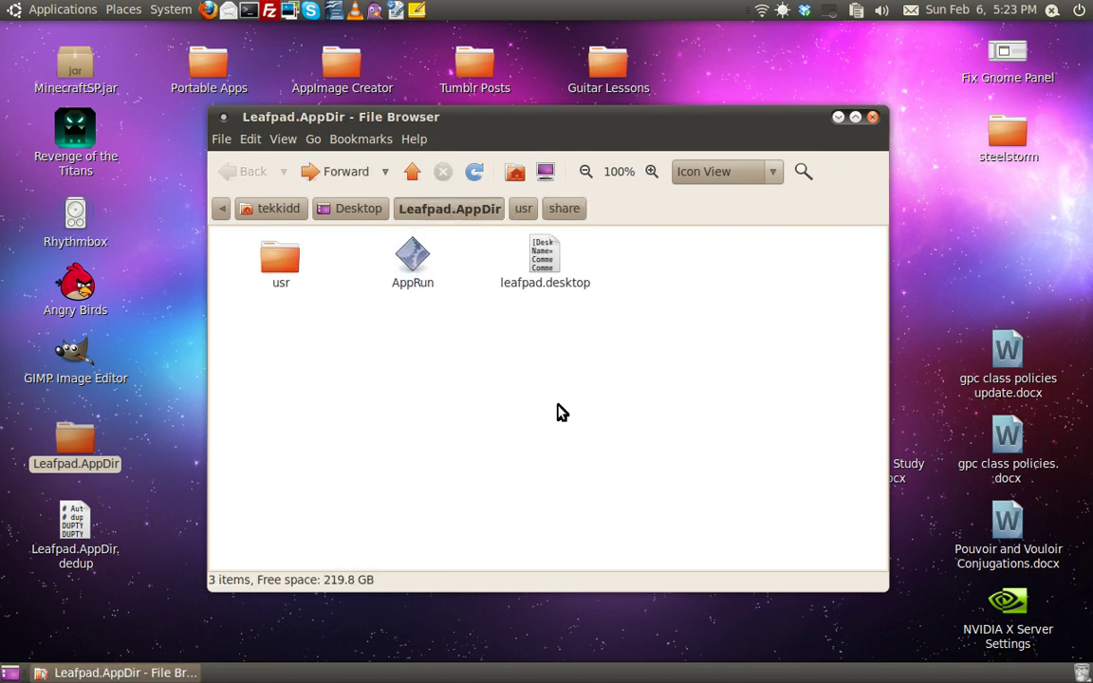
pyautogui.click(558, 211)
pyautogui.doubleClick(543, 268)
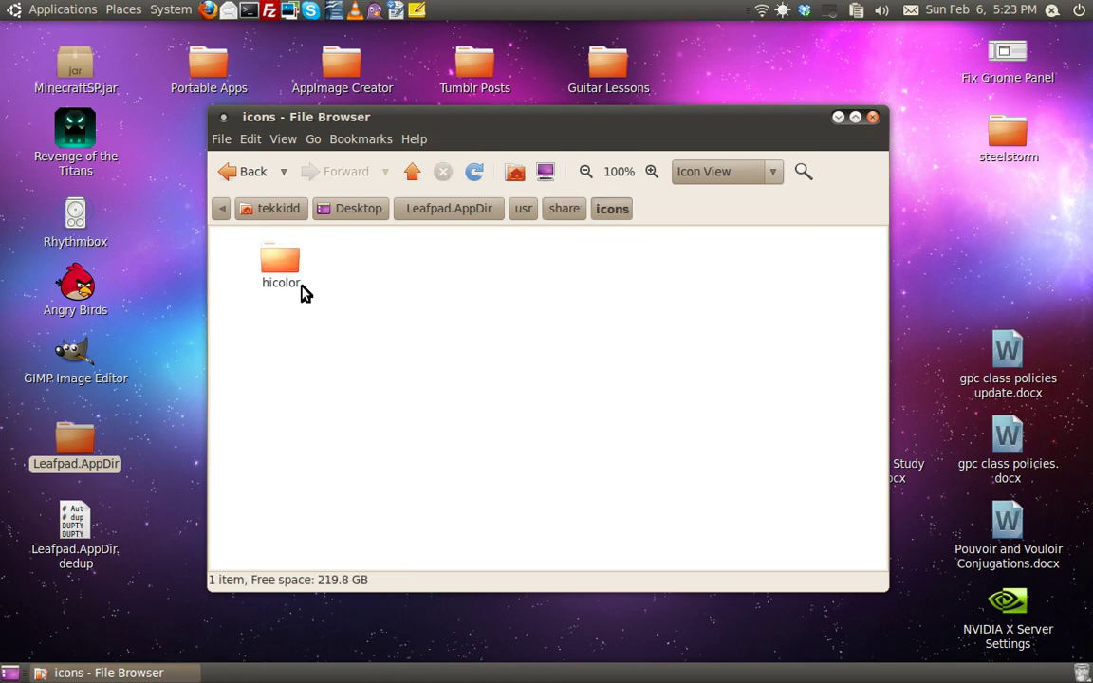
pyautogui.doubleClick(290, 283)
pyautogui.doubleClick(679, 267)
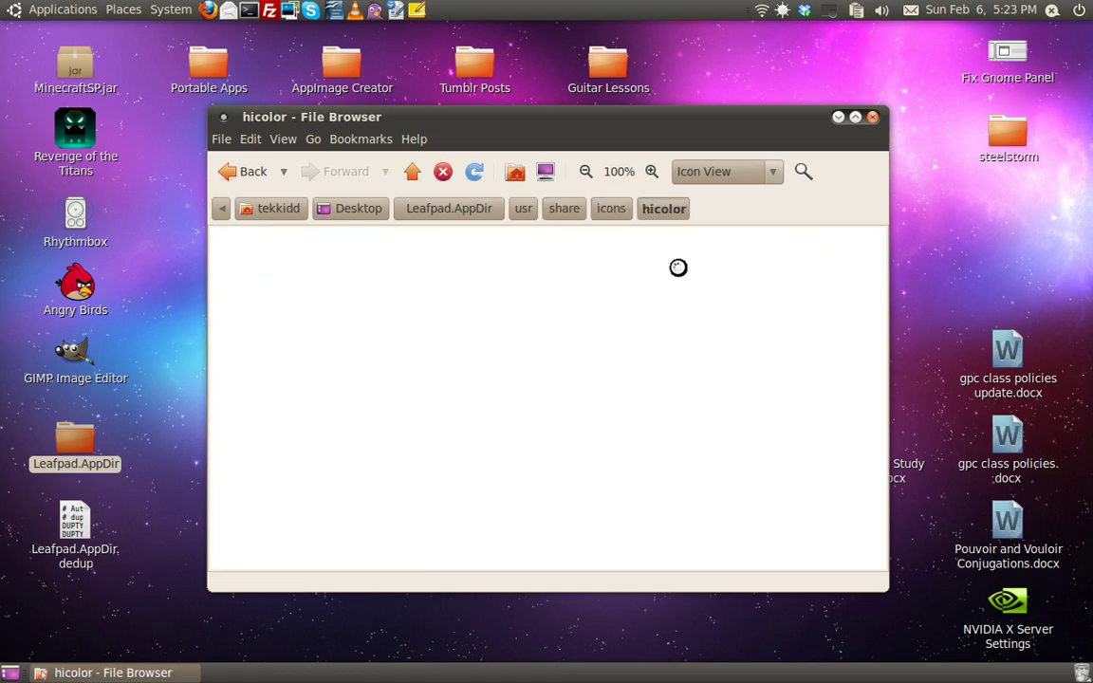
pyautogui.doubleClick(282, 270)
# - Copy leafpad.png to the desktop, move it into Leafpad.AppDir's top level, and close the window
pyautogui.rightClick(283, 270)
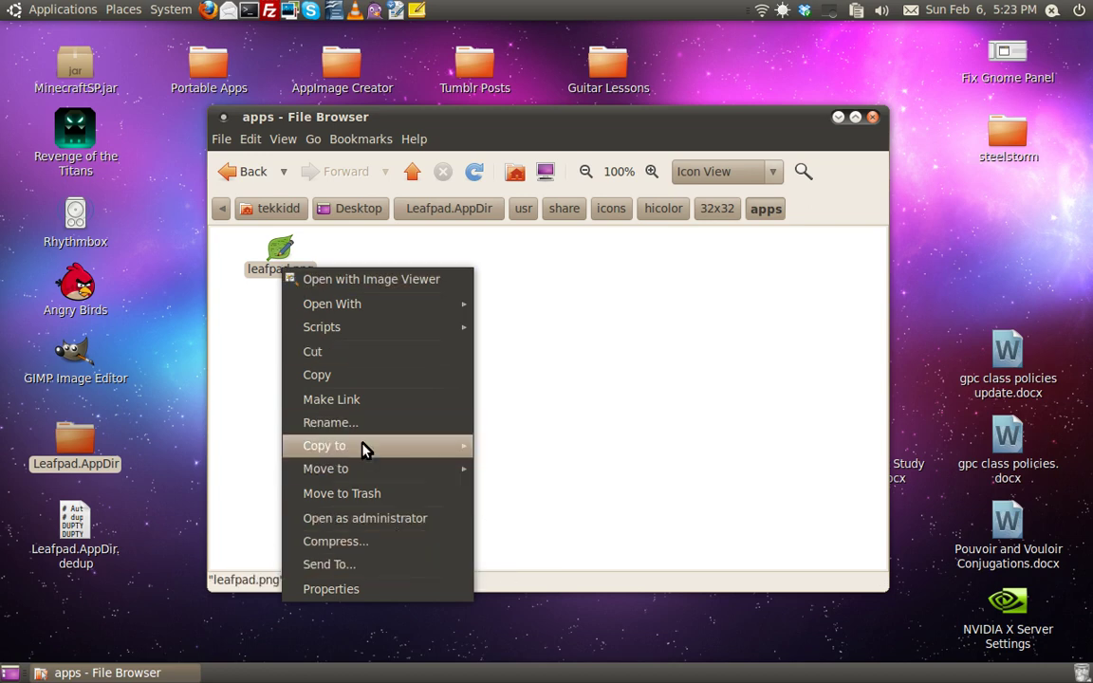
pyautogui.moveTo(367, 446)
pyautogui.click(531, 492)
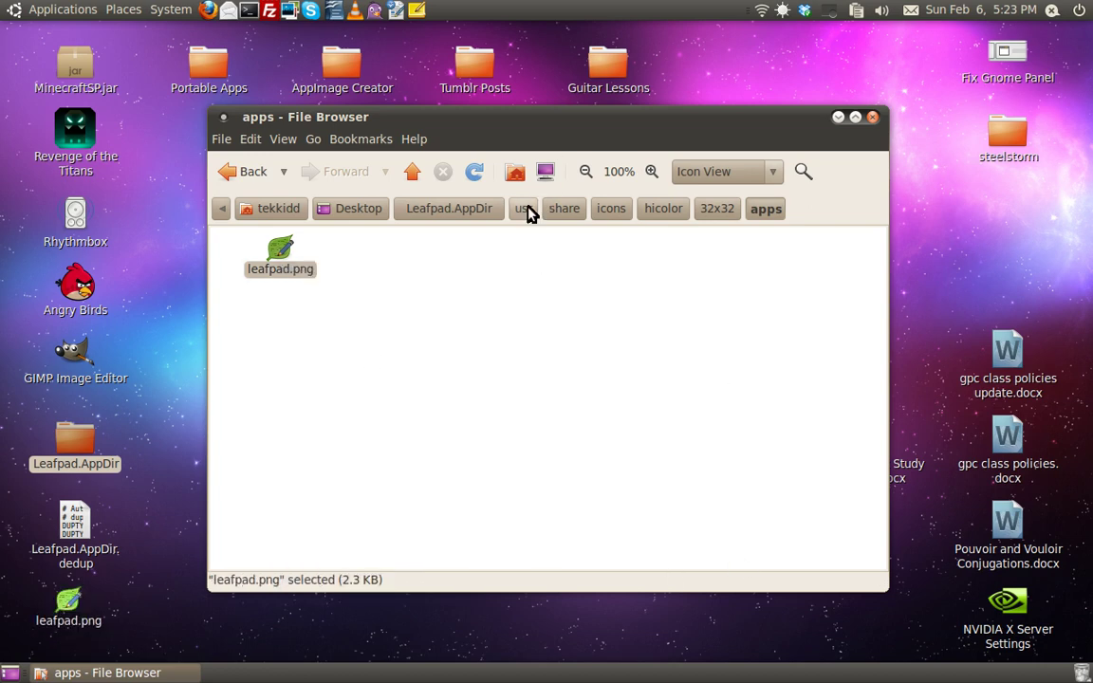
pyautogui.click(448, 209)
pyautogui.moveTo(68, 612); pyautogui.dragTo(619, 394)
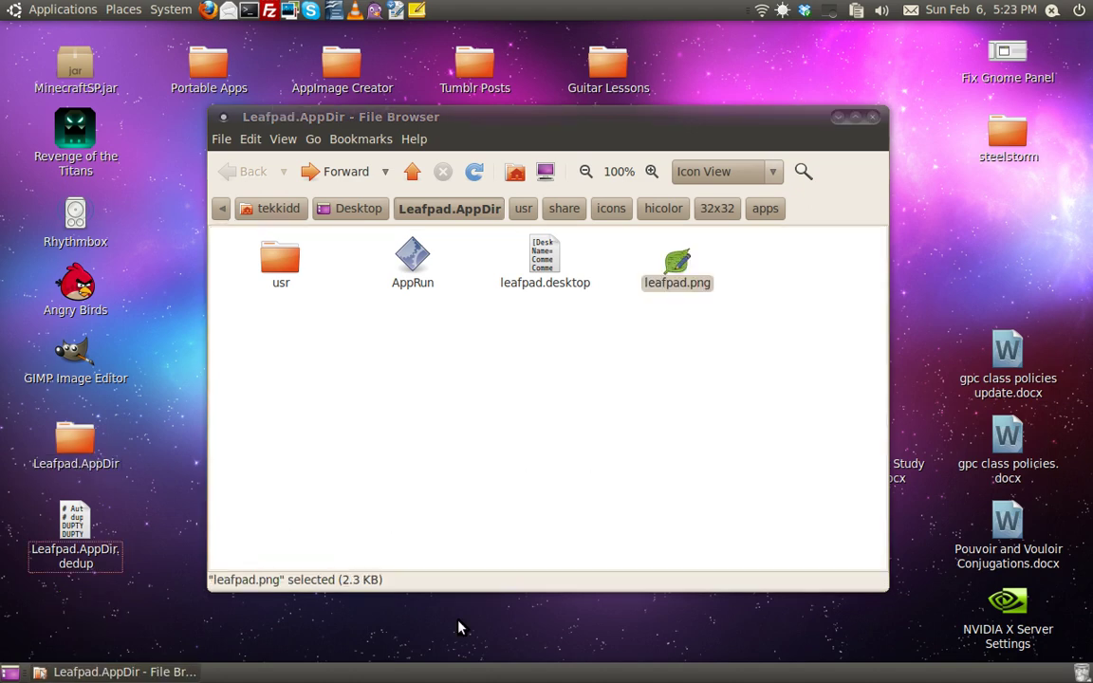
pyautogui.click(610, 470)
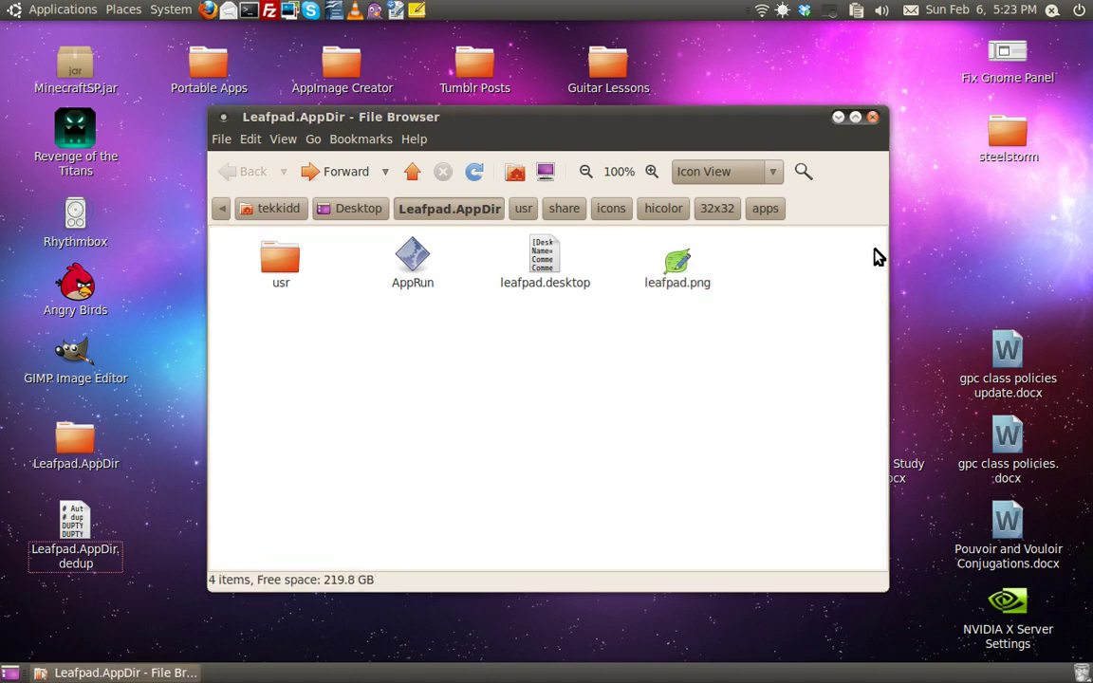
pyautogui.click(873, 116)
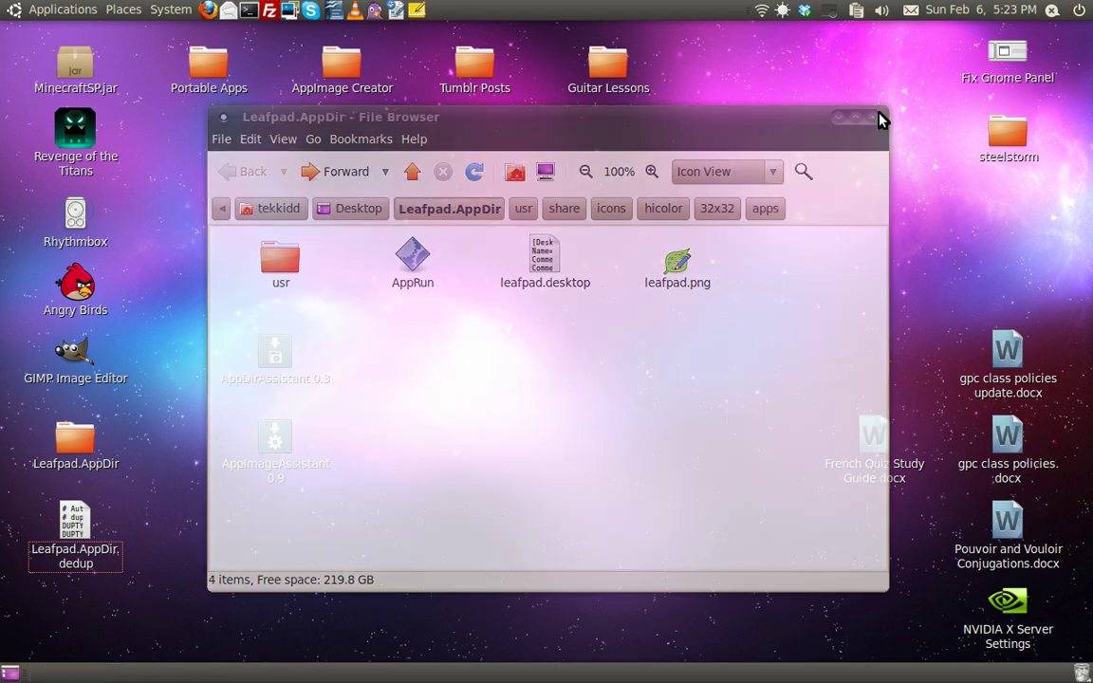
# - Launch AppImageAssistant 0.9, centre its window, and advance to choosing the AppDir
pyautogui.doubleClick(289, 461)
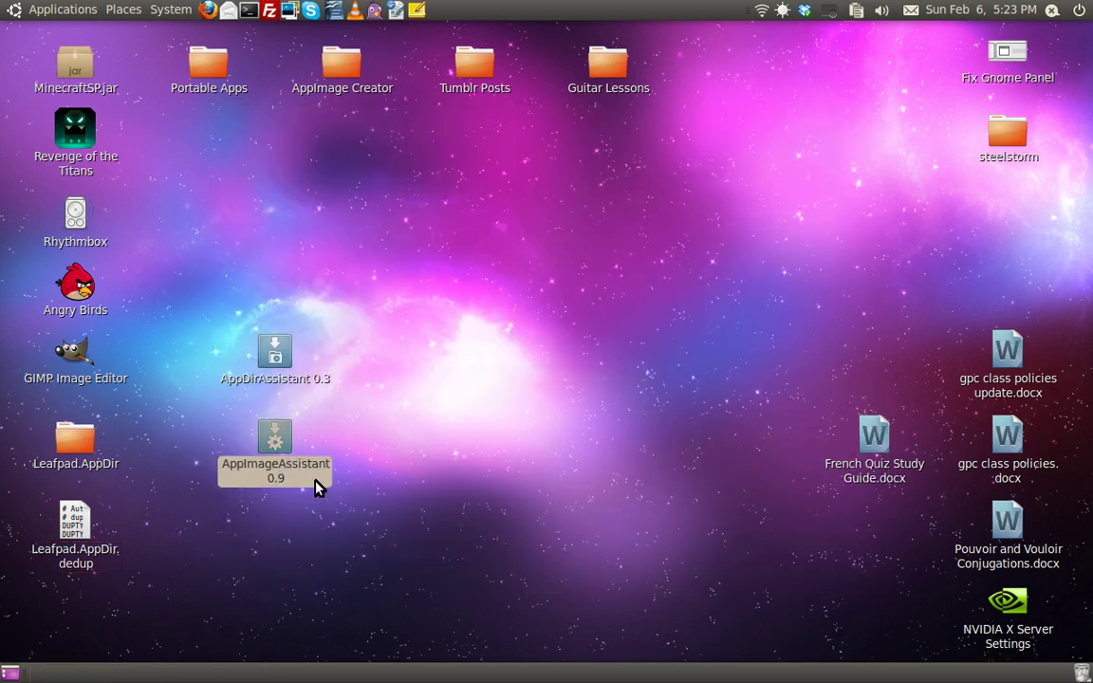
pyautogui.moveTo(342, 39); pyautogui.dragTo(509, 90)
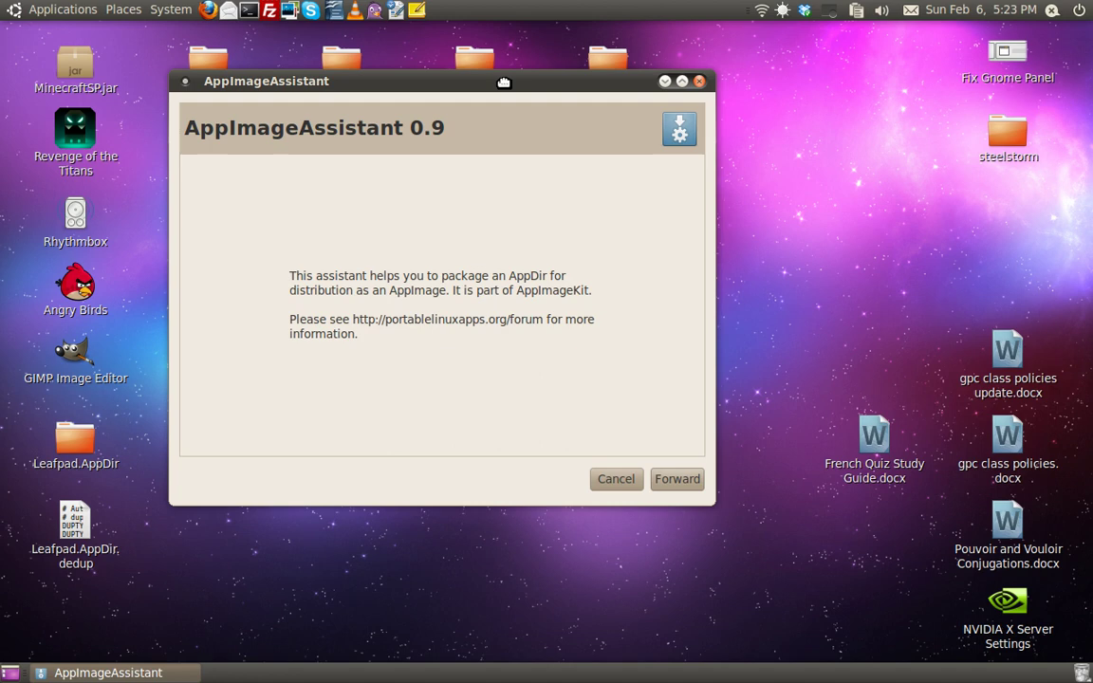
pyautogui.click(683, 484)
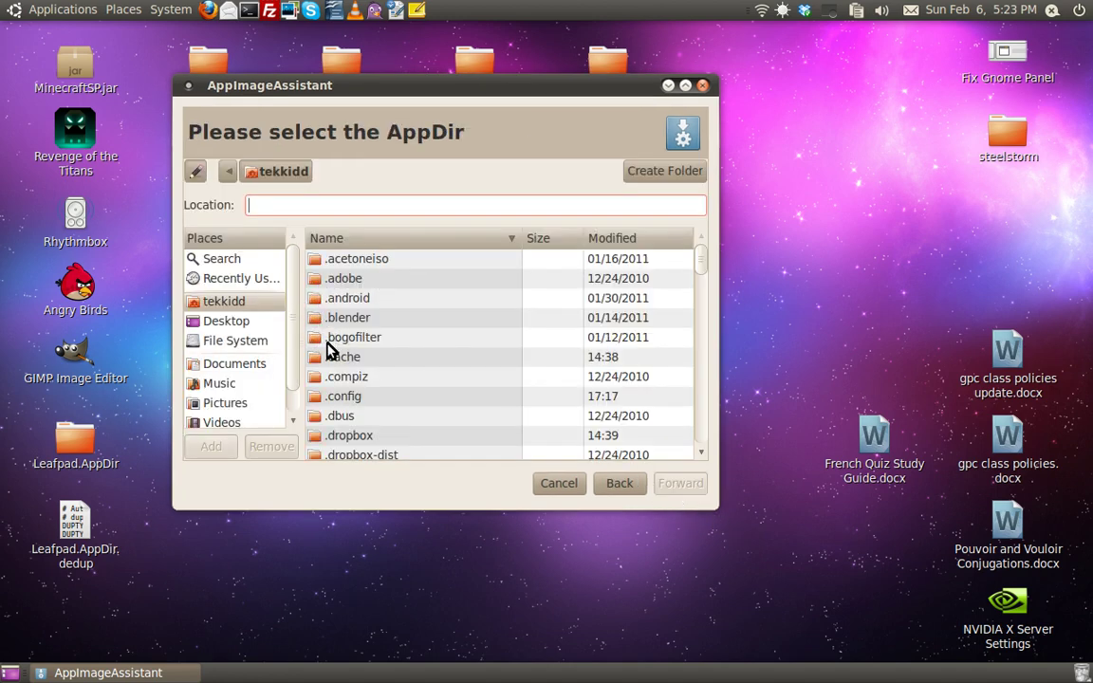
# - Select Desktop > Leafpad.AppDir, build the Leafpad AppImage, and close the assistant
pyautogui.scroll(-2, 287, 356)
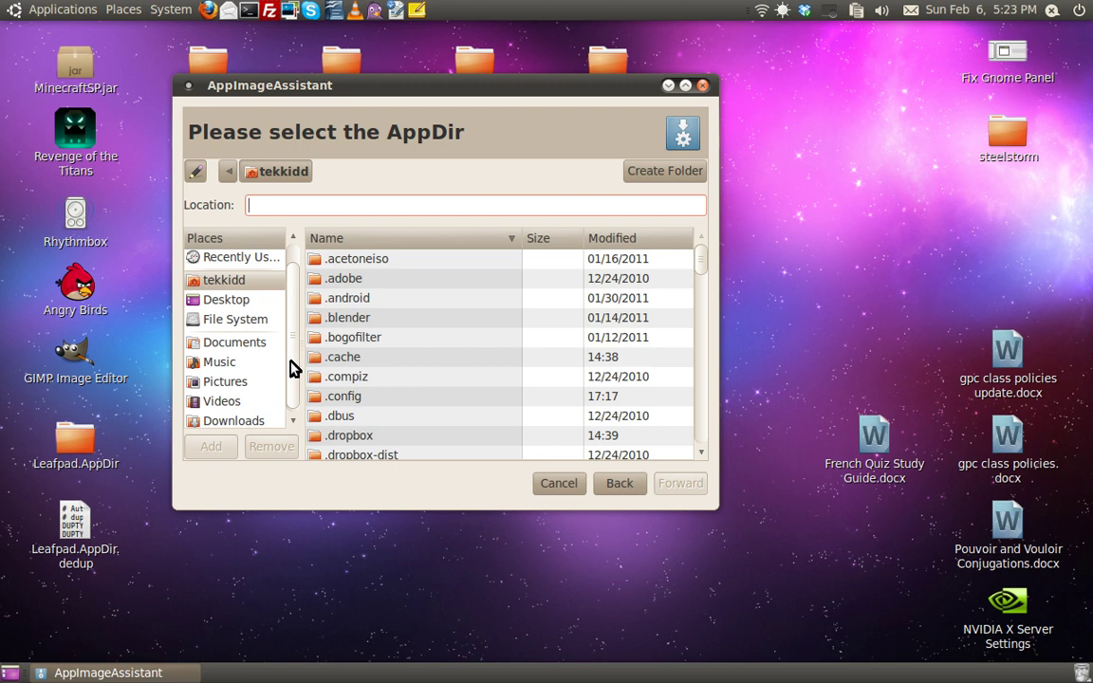
pyautogui.click(230, 300)
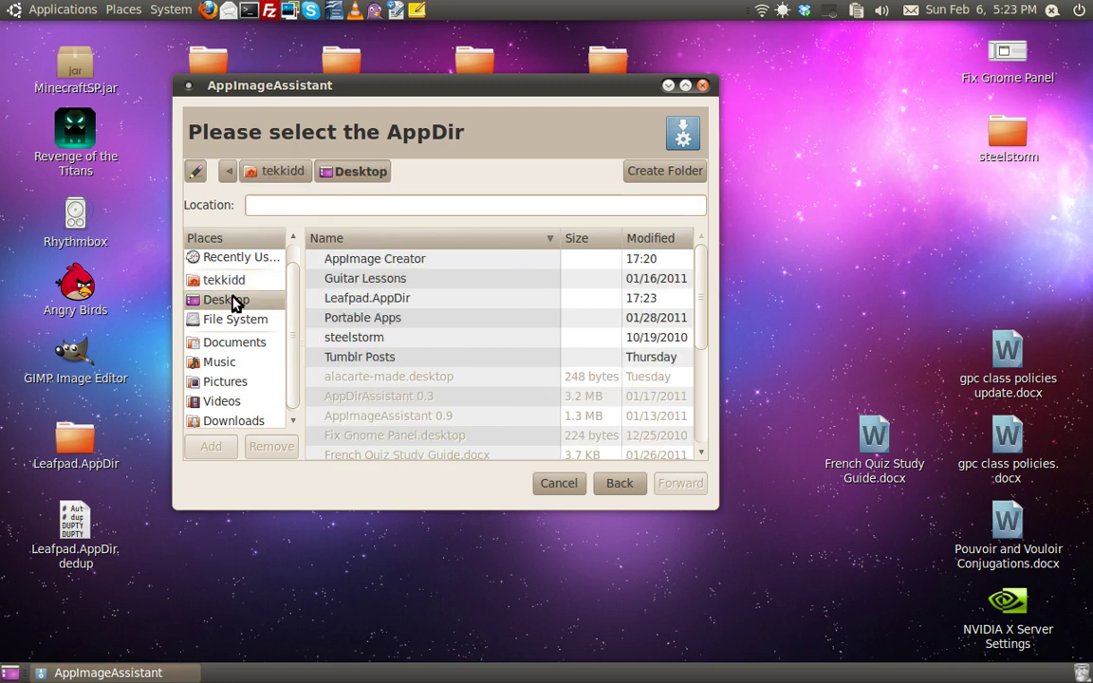
pyautogui.doubleClick(385, 302)
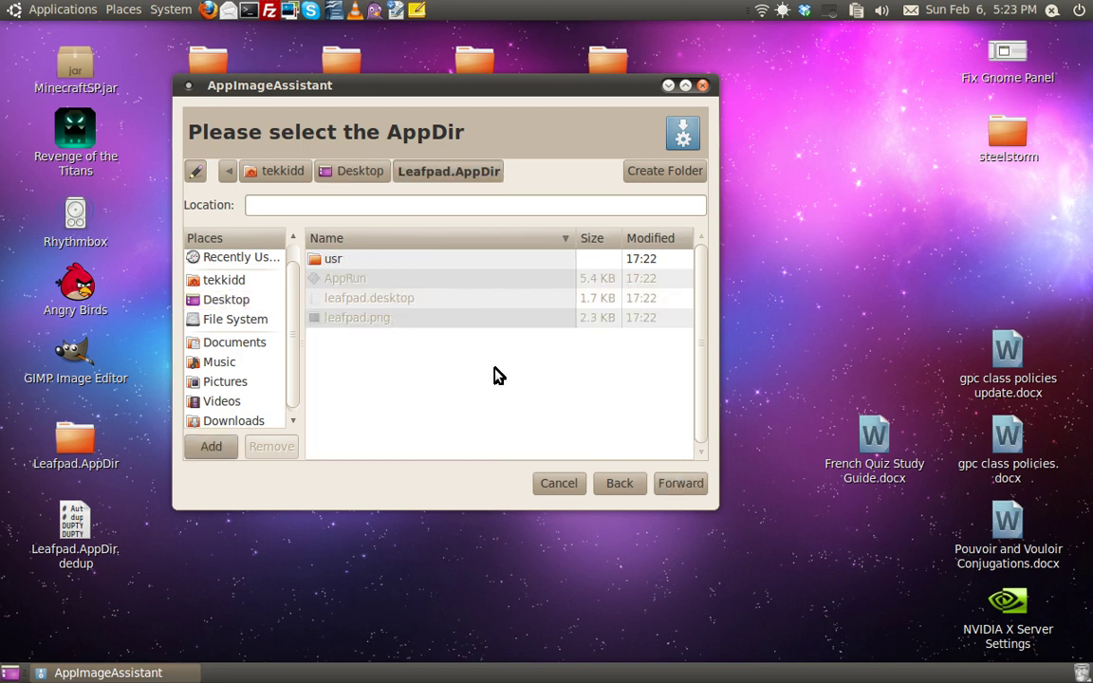
pyautogui.click(690, 488)
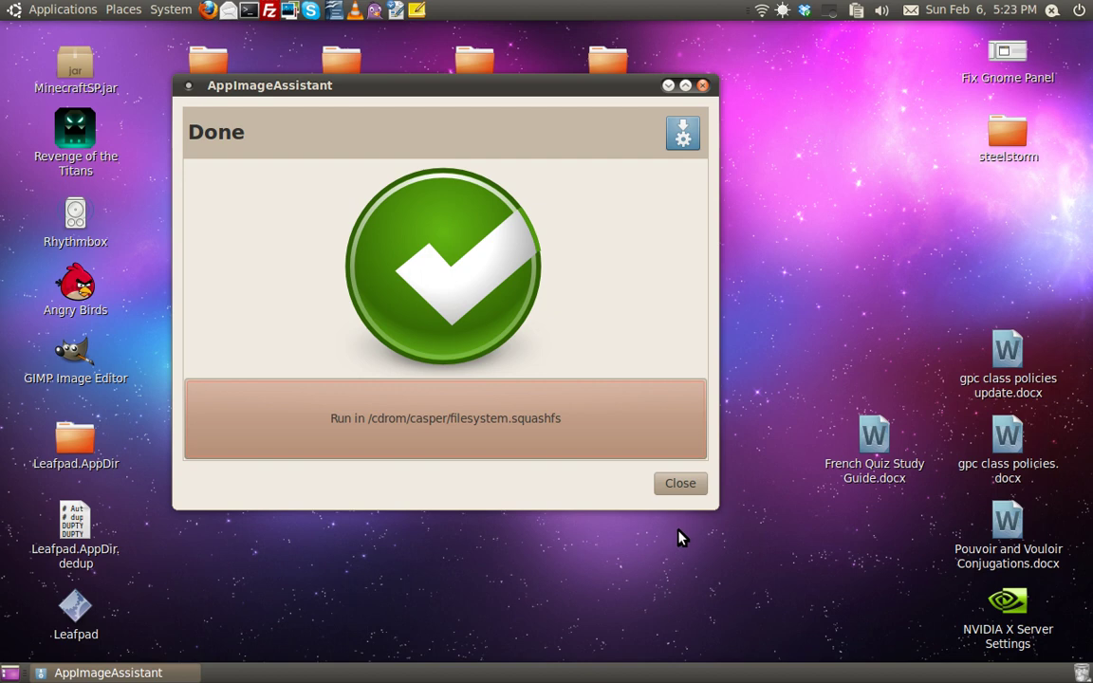
pyautogui.click(681, 484)
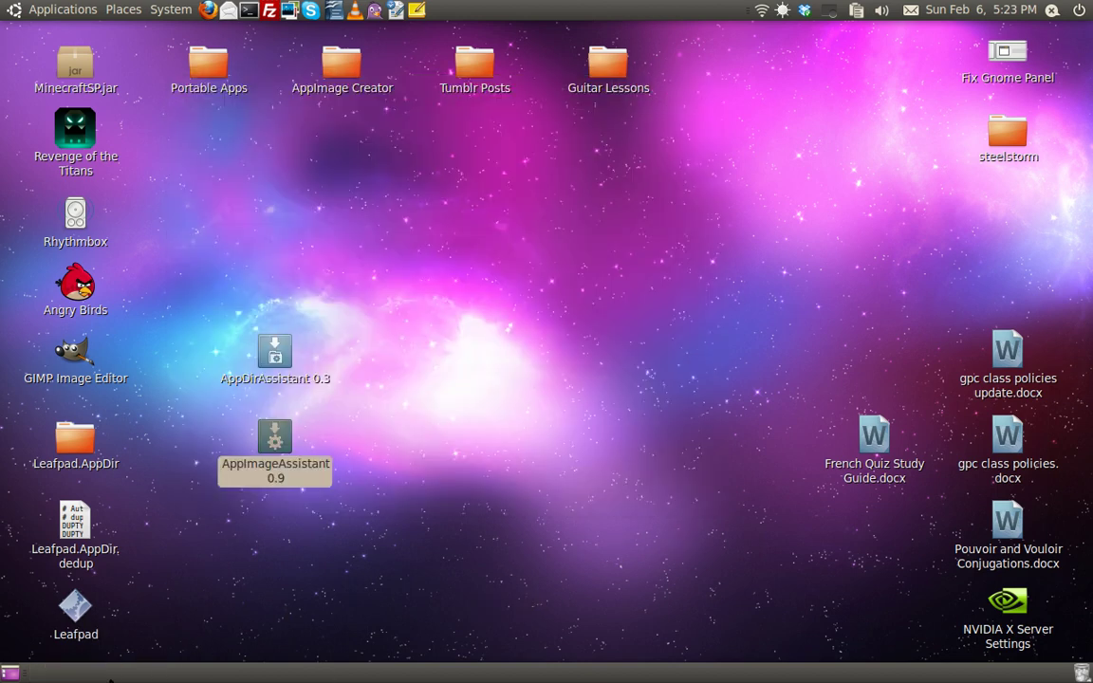
# - Launch Leafpad from the new AppImage, shift its icon to the desktop's right side, then close the window
pyautogui.click(76, 615)
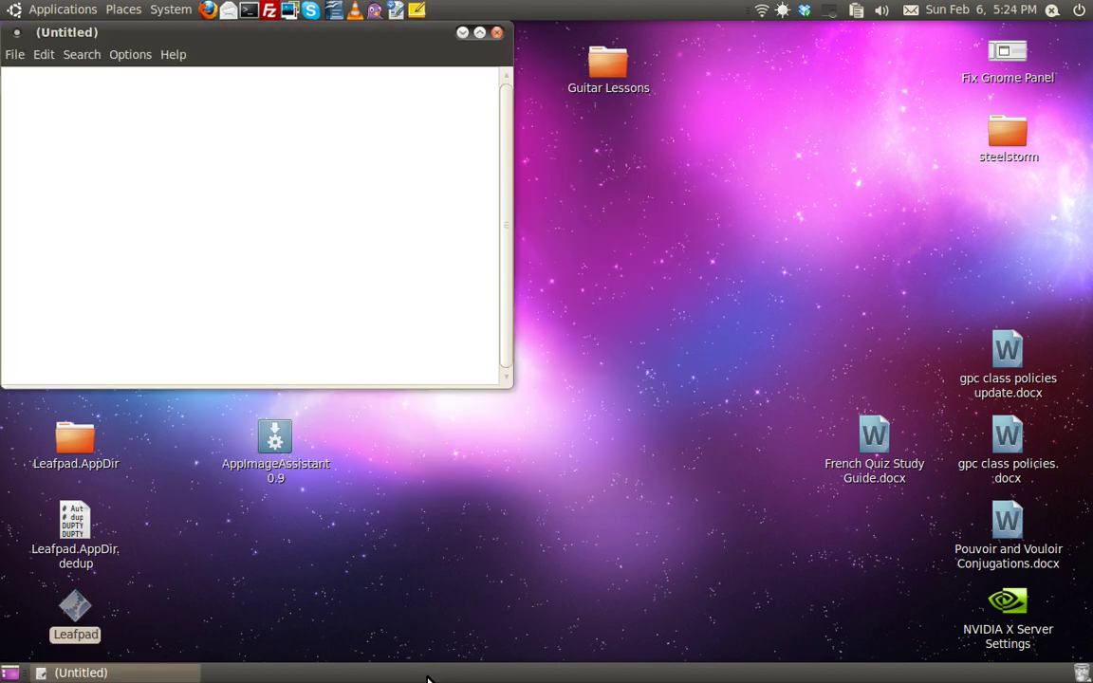
pyautogui.moveTo(378, 76); pyautogui.dragTo(591, 180)
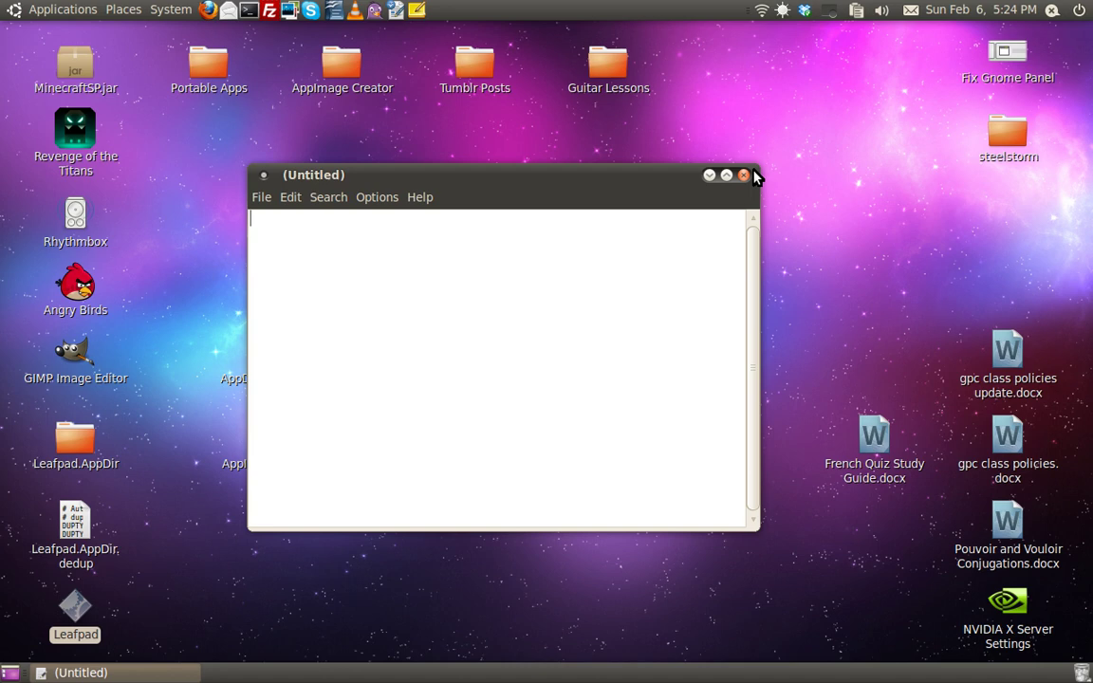
pyautogui.moveTo(95, 626); pyautogui.dragTo(832, 311)
pyautogui.moveTo(452, 188); pyautogui.dragTo(356, 225)
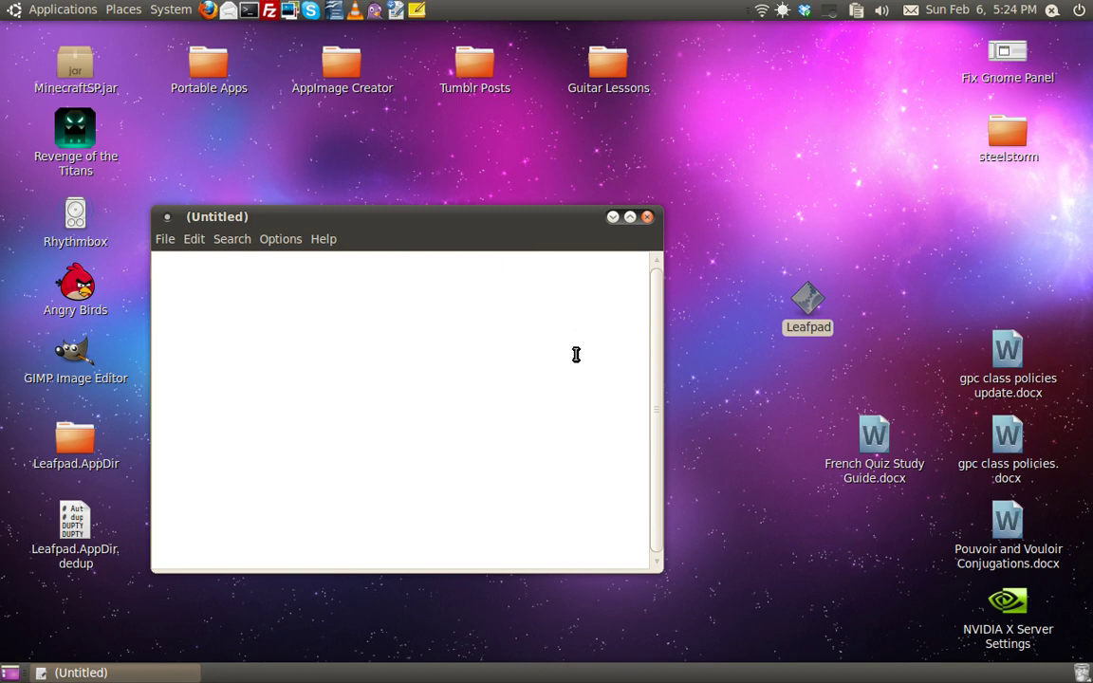
pyautogui.click(647, 218)
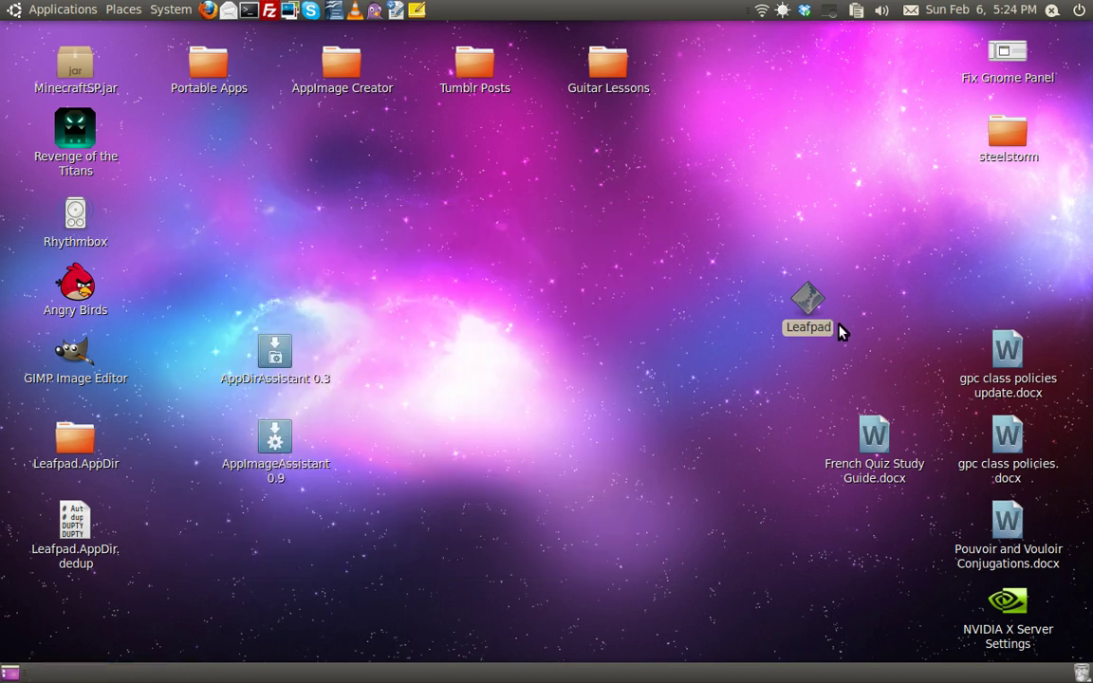
# - Drag the Leafpad AppImage icon down toward the lower centre, then raise it to the middle of the desktop
pyautogui.moveTo(793, 316); pyautogui.dragTo(479, 486)
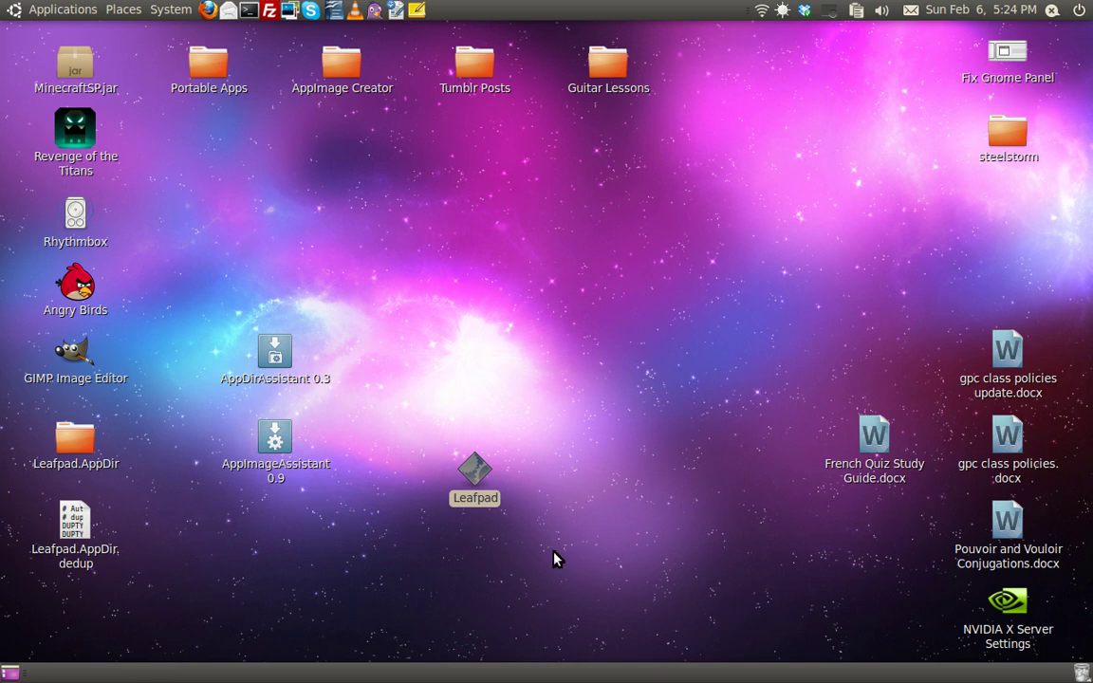
pyautogui.moveTo(504, 504); pyautogui.dragTo(504, 368)
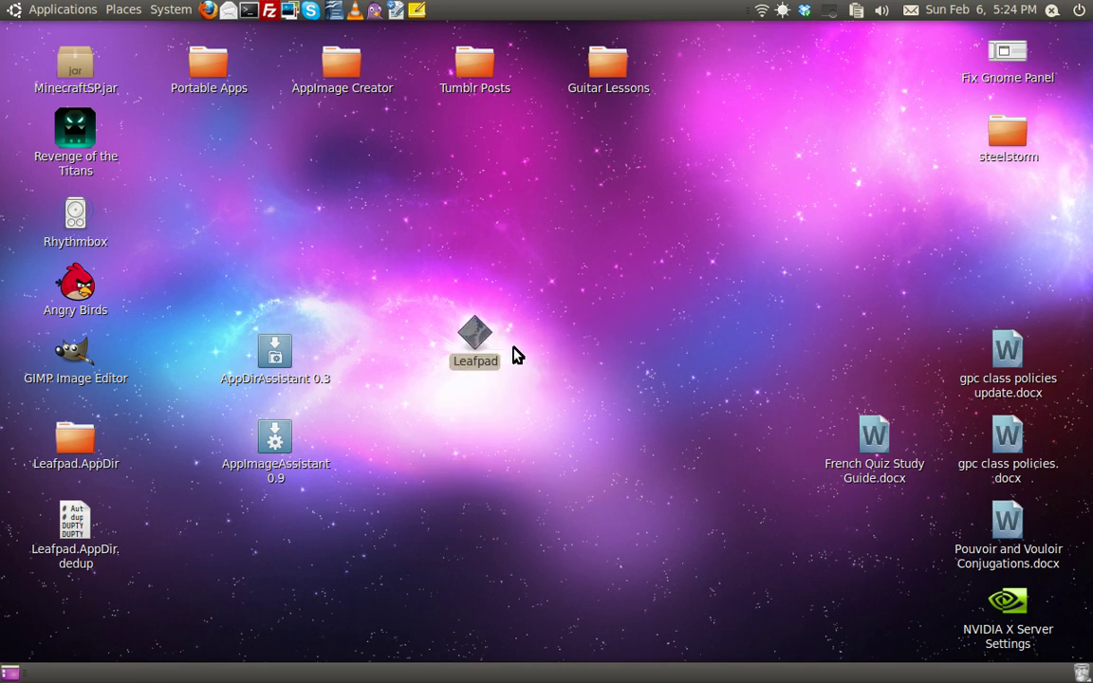